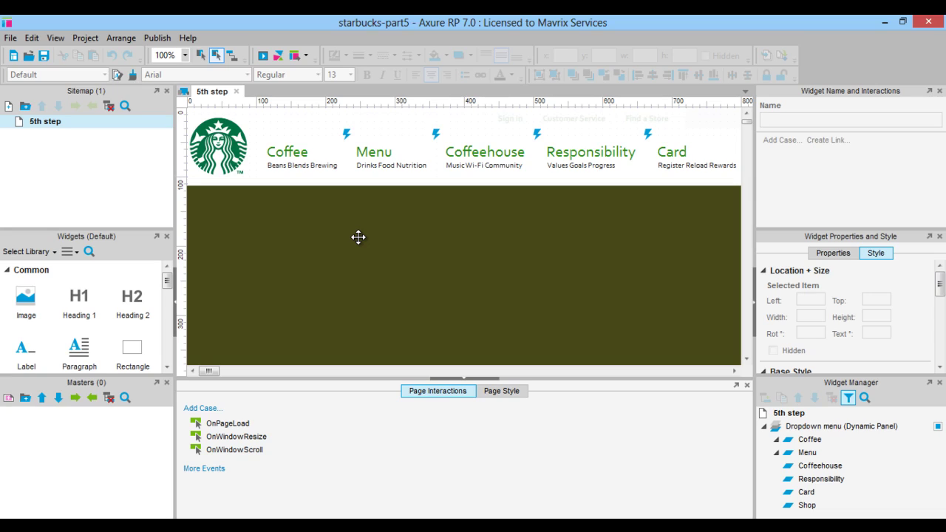
Step: Open the Coffee state of the Dropdown menu dynamic panel and delete its existing "Browse by" label
left_click(820, 442)
double_click(614, 298)
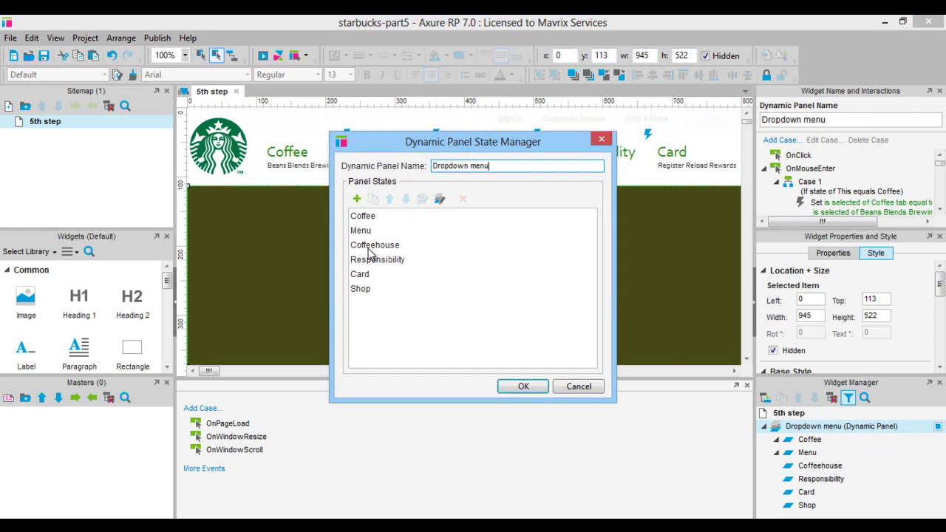
left_click(371, 216)
left_click(423, 198)
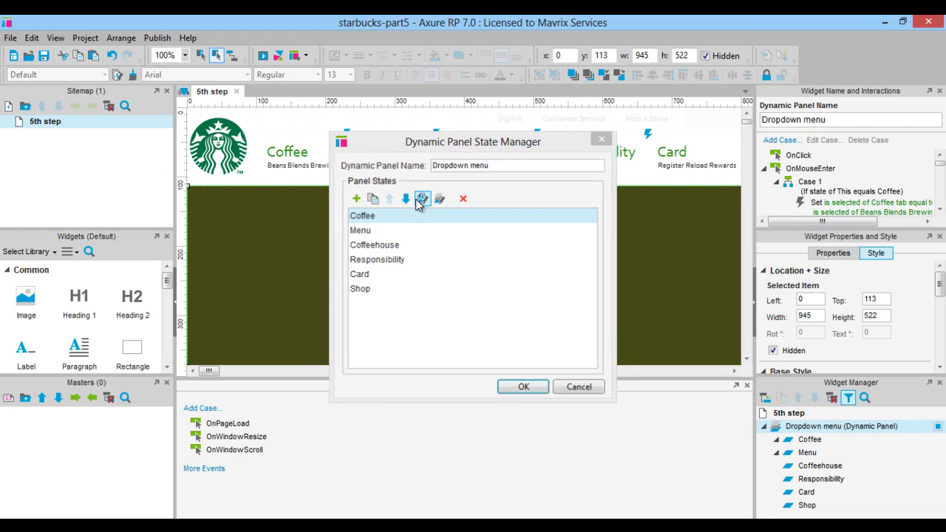
left_click(238, 130)
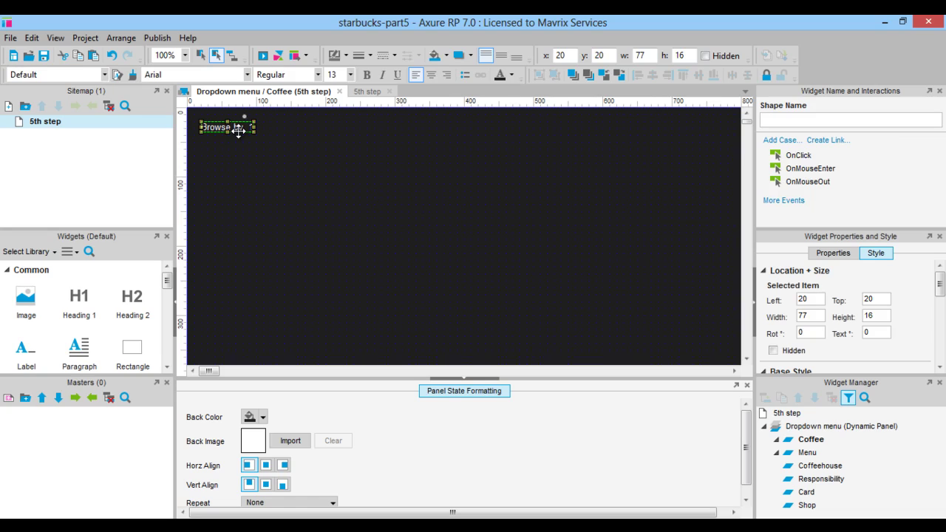
key("Delete")
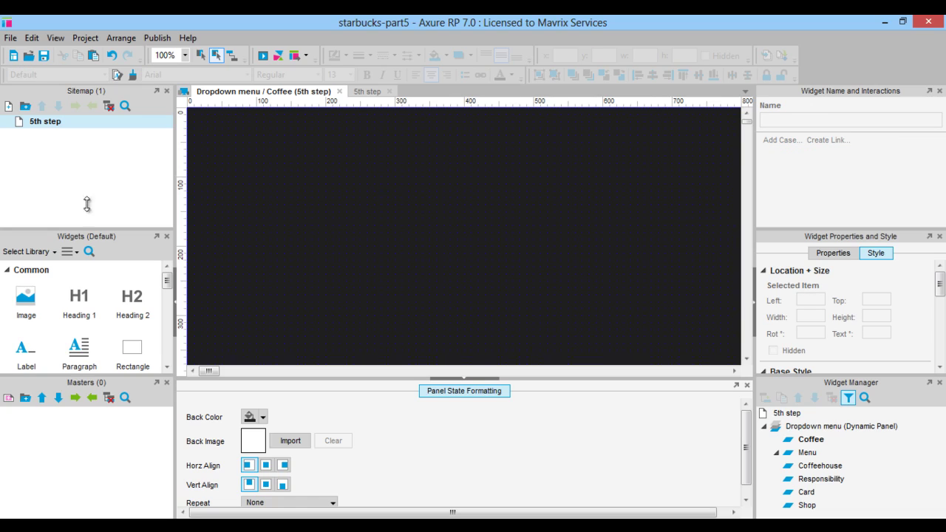
Step: Add a Repeater widget to the Coffee state at position 20, 20 and open its item rectangle for editing
scroll(99, 328, "down", 5)
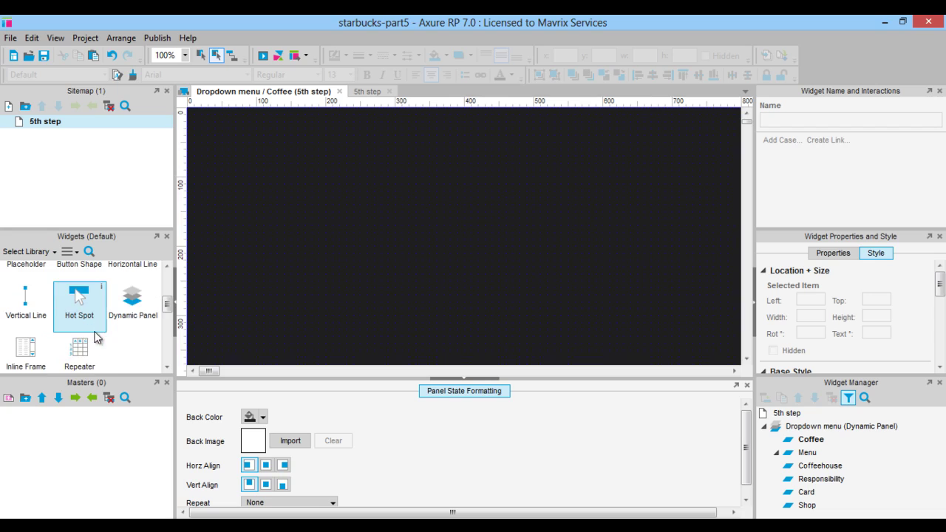
left_click_drag(79, 340, 206, 129)
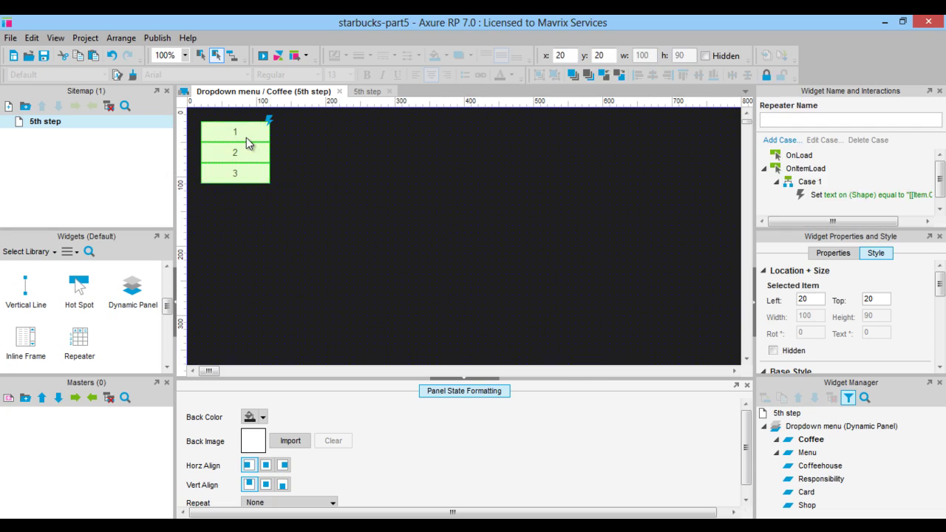
double_click(250, 144)
left_click(237, 120)
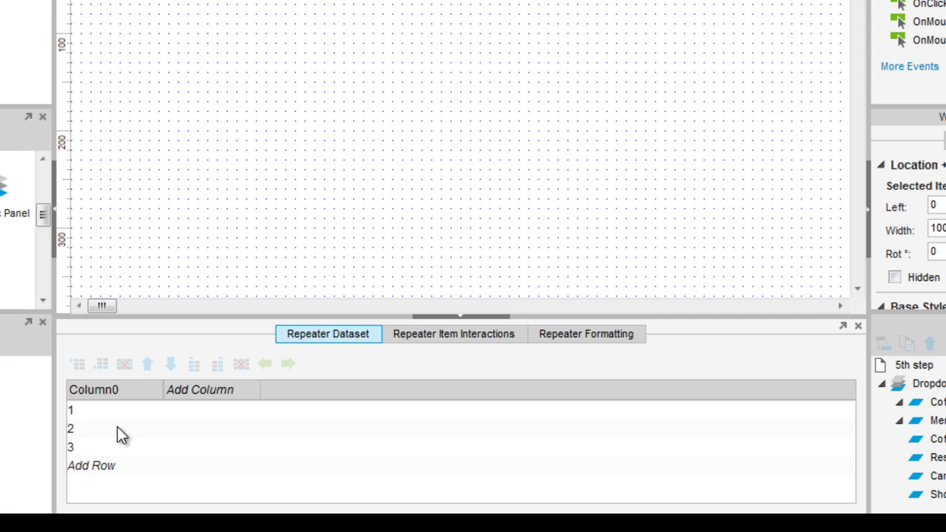
Step: Review the repeater's item interactions and formatting, and check the Coffee menu on the Starbucks website
left_click(474, 336)
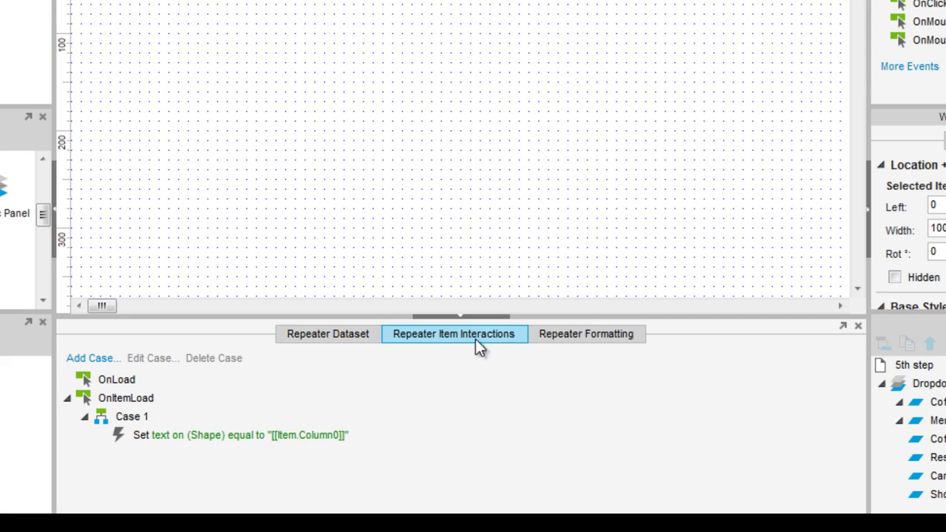
left_click(564, 335)
left_click(351, 335)
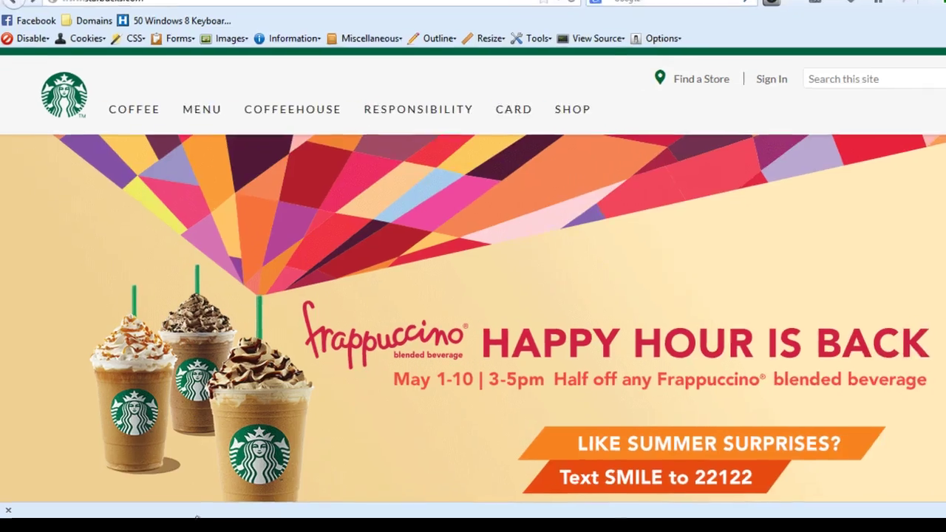
mouse_move(164, 112)
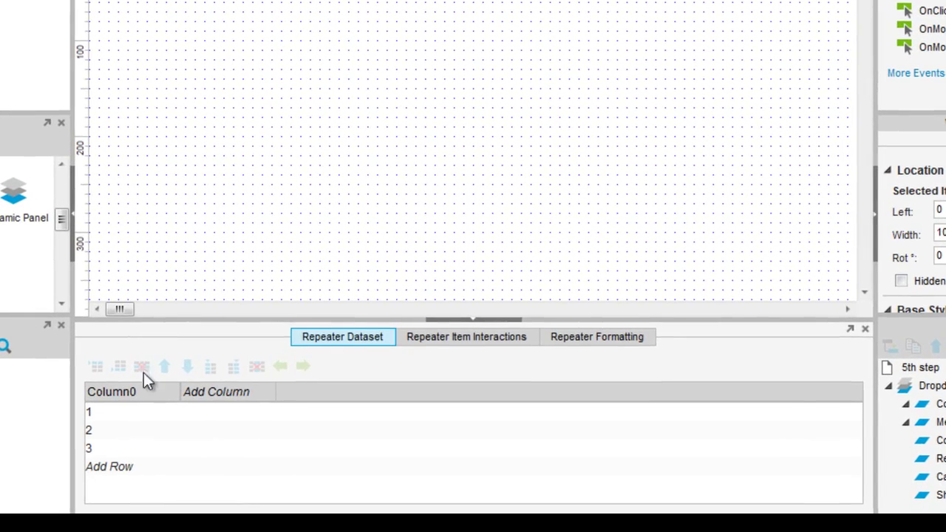
Step: Paste the copied list of coffee categories into Column0 of the repeater dataset, starting at the first row
left_click(116, 424)
left_click(113, 412)
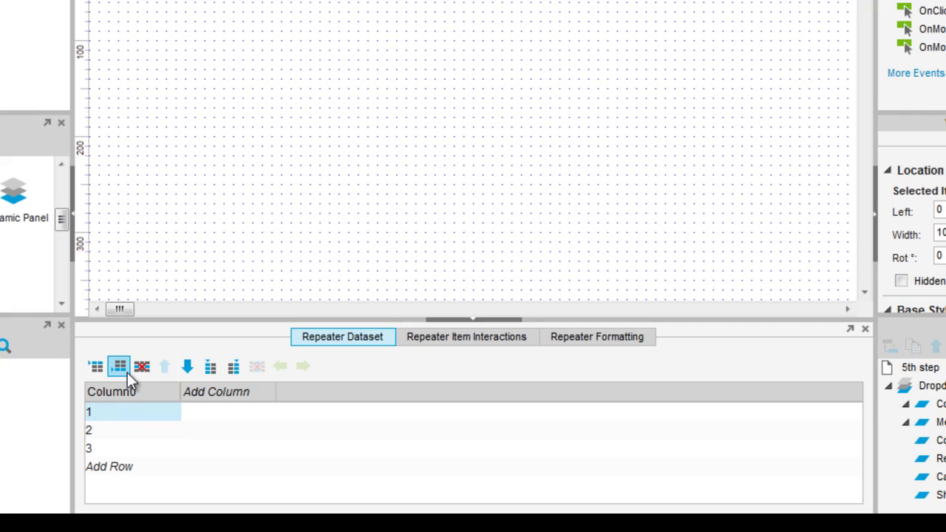
key("ctrl+v")
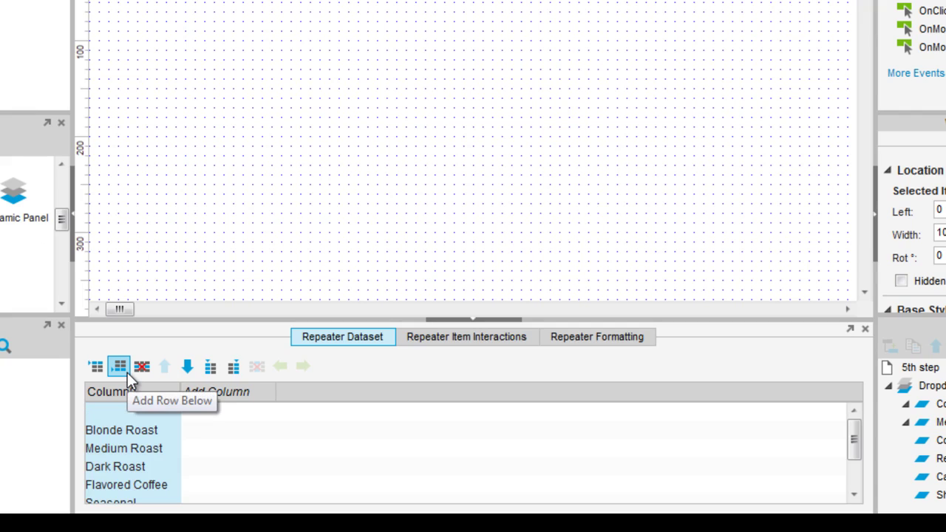
Step: Delete the blank rows at the start and end of the repeater dataset
left_click(102, 432)
right_click(101, 412)
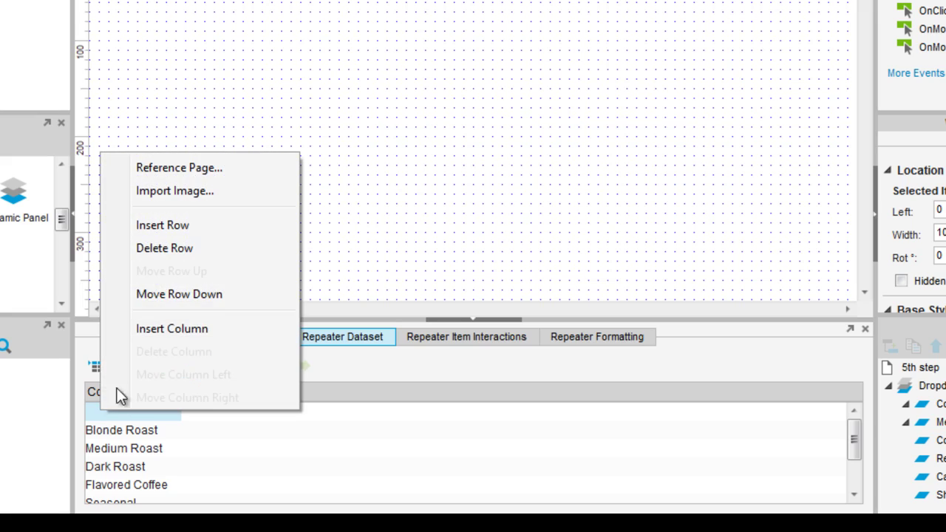
left_click(152, 251)
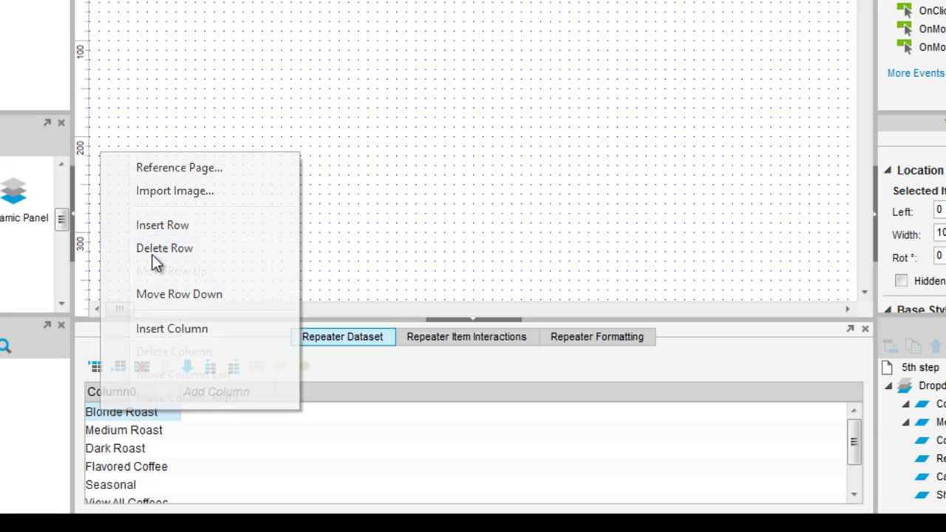
left_click(134, 467)
scroll(136, 465, "down", 1)
left_click(129, 477)
right_click(129, 477)
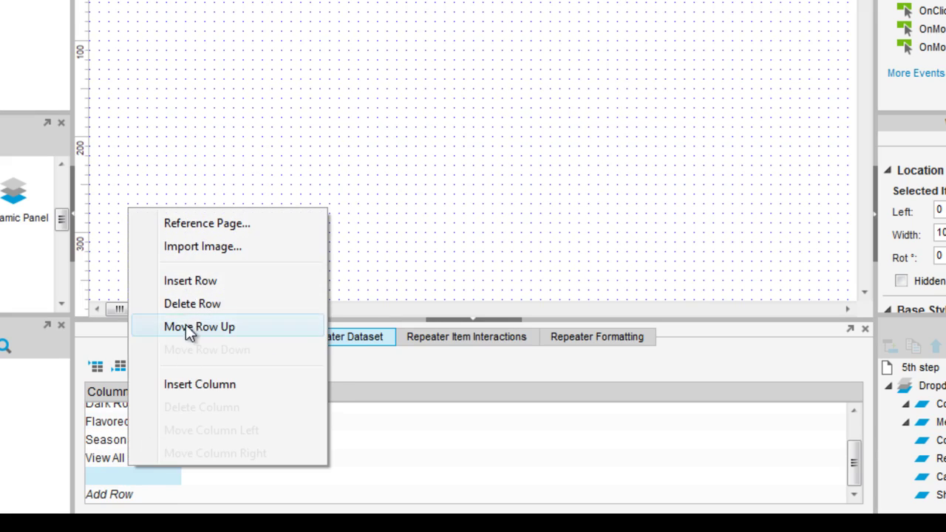
left_click(190, 303)
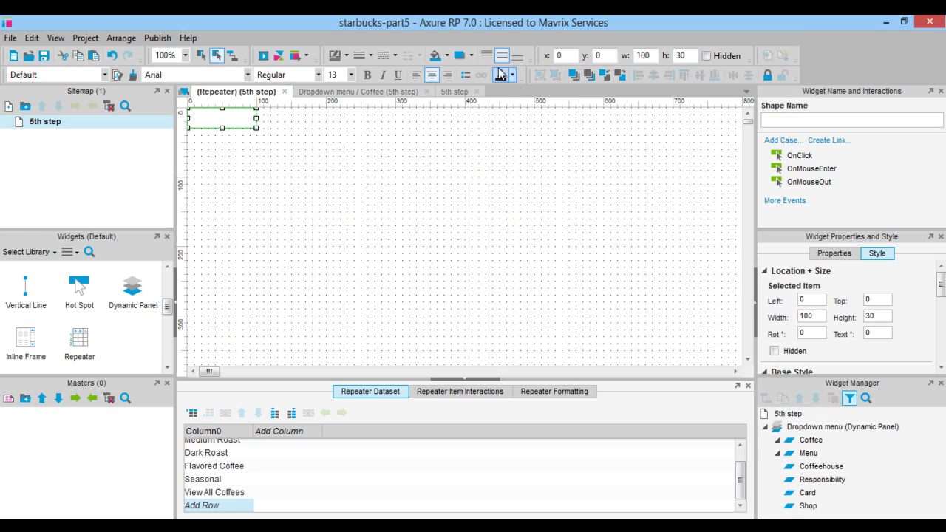
Step: Set the repeater item rectangle's fill color to 1e1e1e and remove its border line
left_click(441, 55)
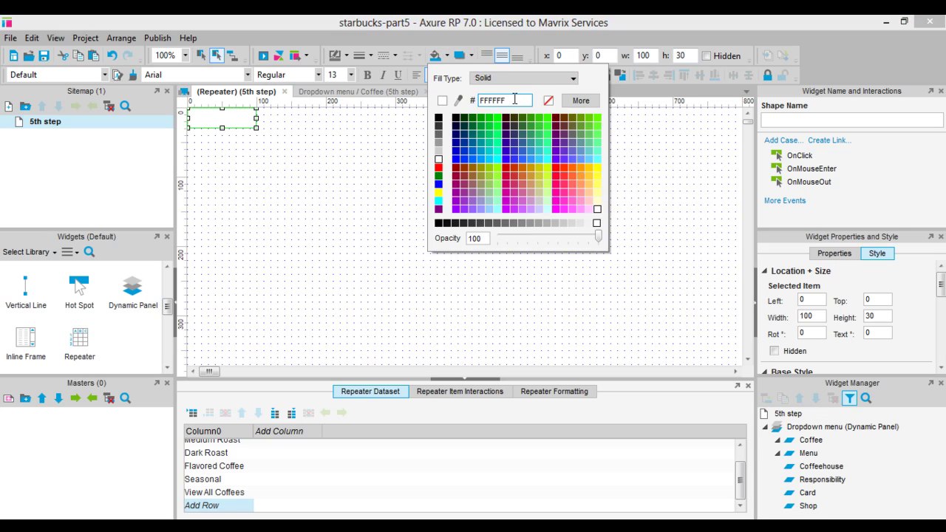
double_click(515, 99)
type("1e1e1e")
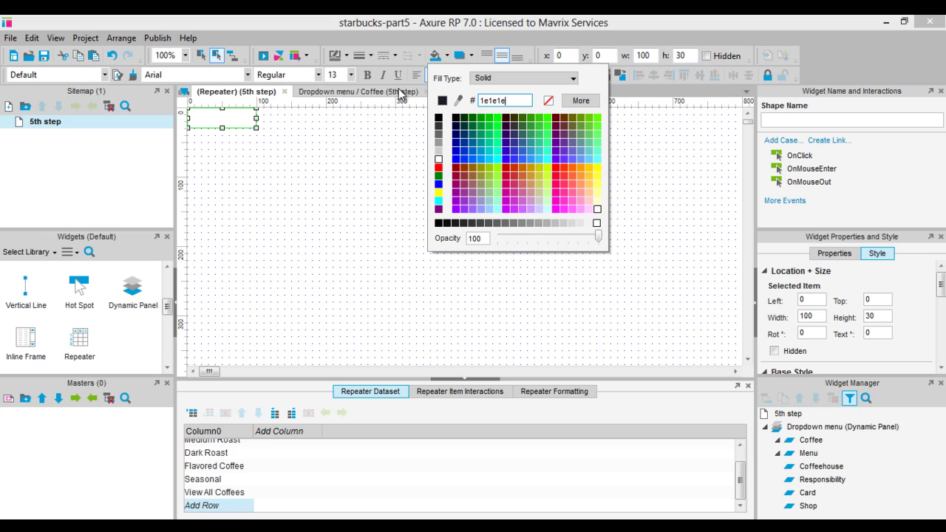
key("Return")
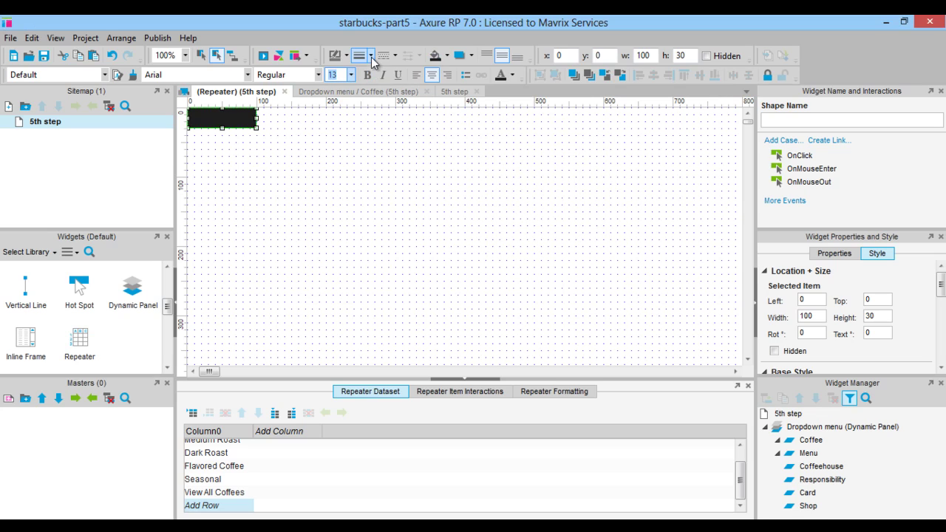
left_click(371, 56)
left_click(372, 80)
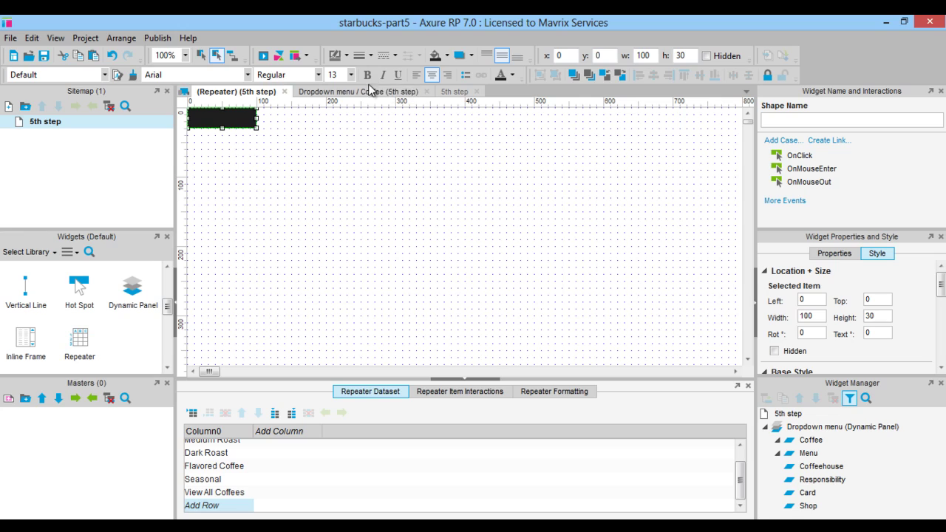
Step: Format the repeater item's text as white, size 12 and left-aligned
left_click(512, 75)
left_click(507, 154)
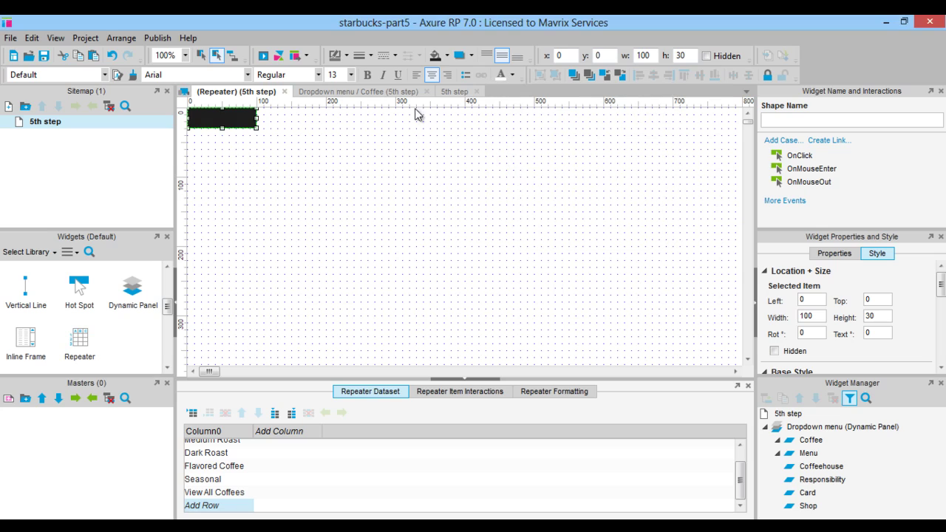
left_click(350, 74)
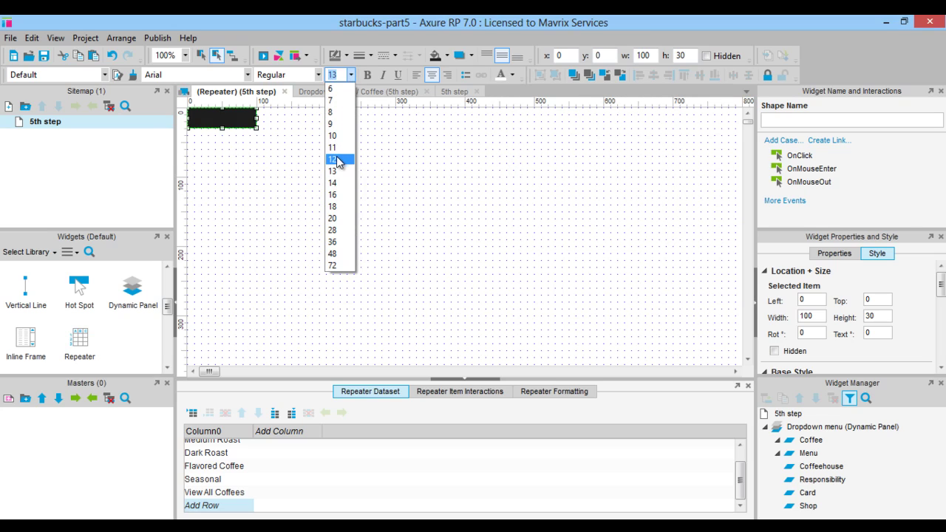
left_click(334, 159)
left_click(416, 75)
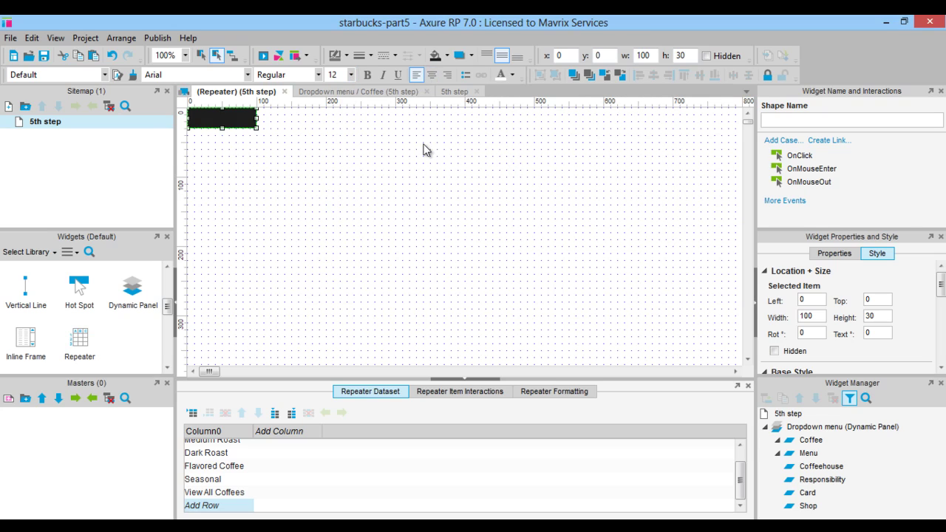
Step: Set the repeater item's left padding to 0 and its line spacing to 16
scroll(850, 318, "down", 5)
double_click(896, 338)
type("0")
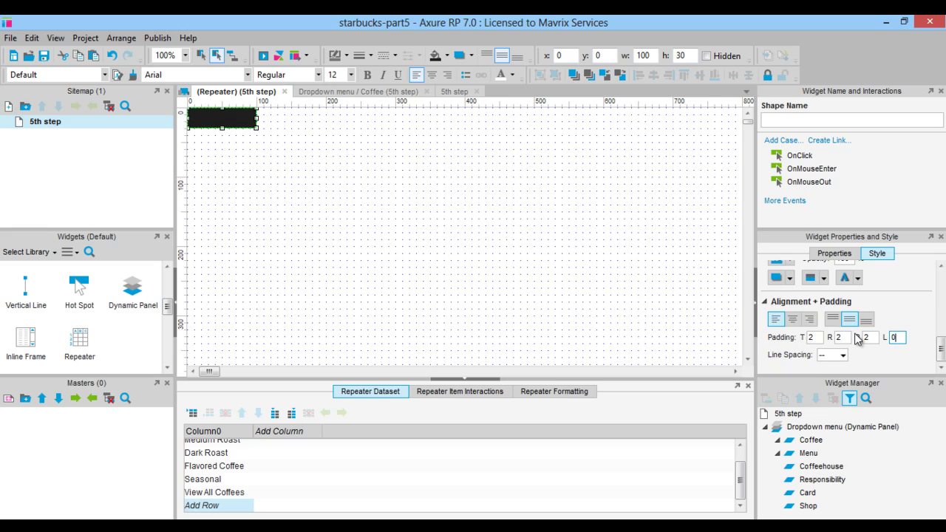
key("Tab")
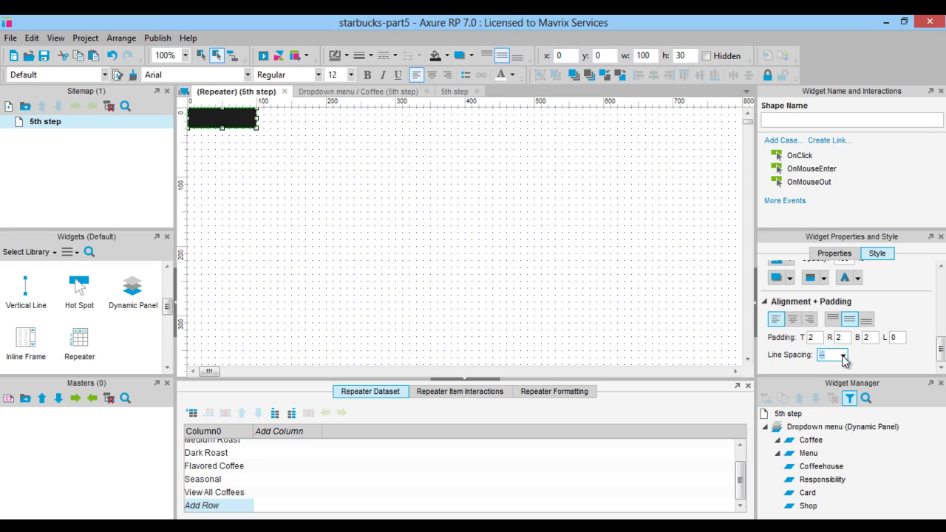
left_click(843, 358)
left_click(825, 505)
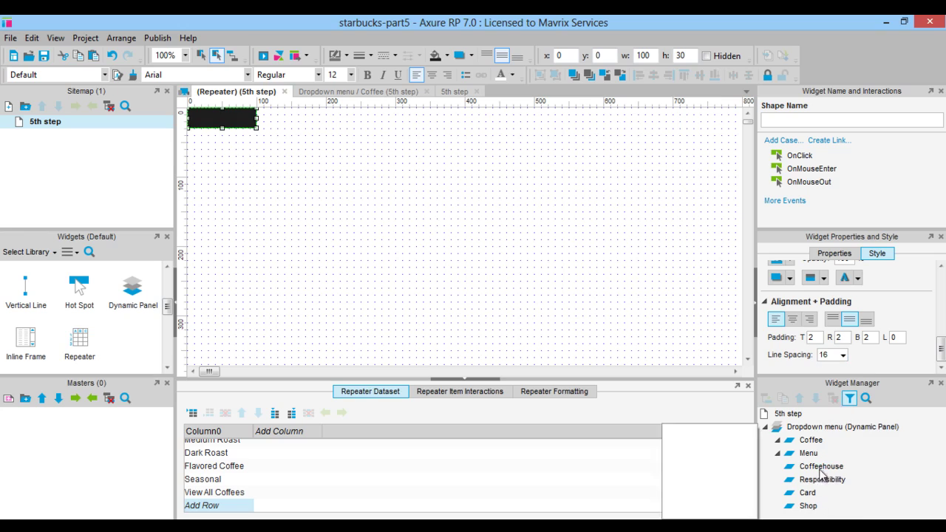
left_click(630, 311)
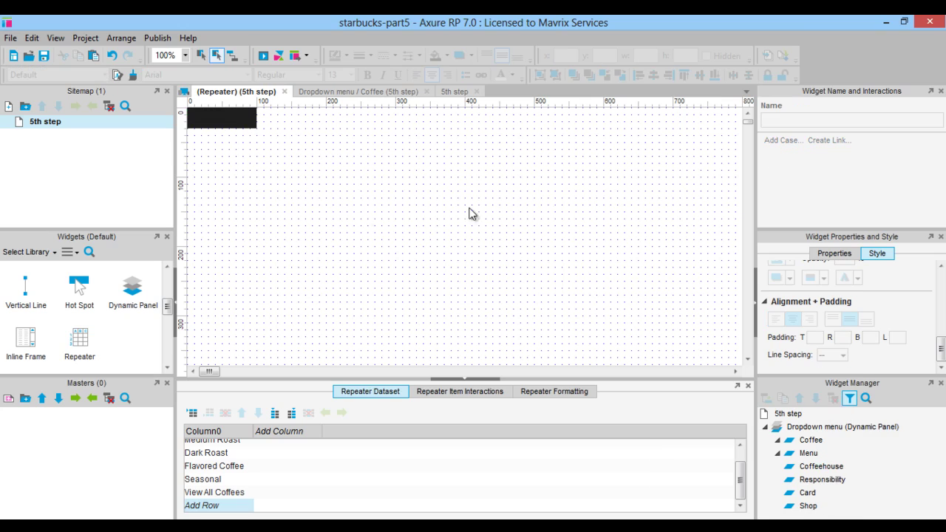
Step: Give the repeater item rectangle a MouseOver interaction style with fill color 2a8a15
right_click(234, 119)
left_click(288, 309)
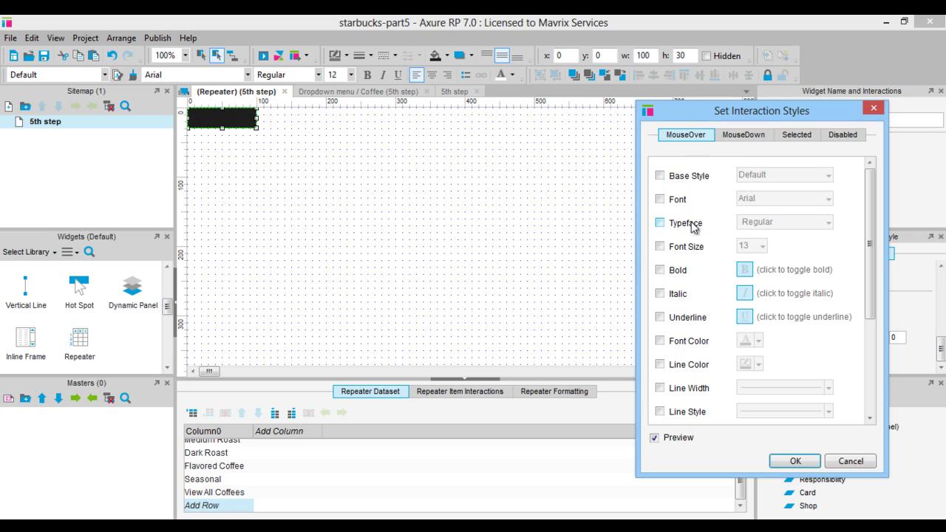
scroll(672, 362, "down", 3)
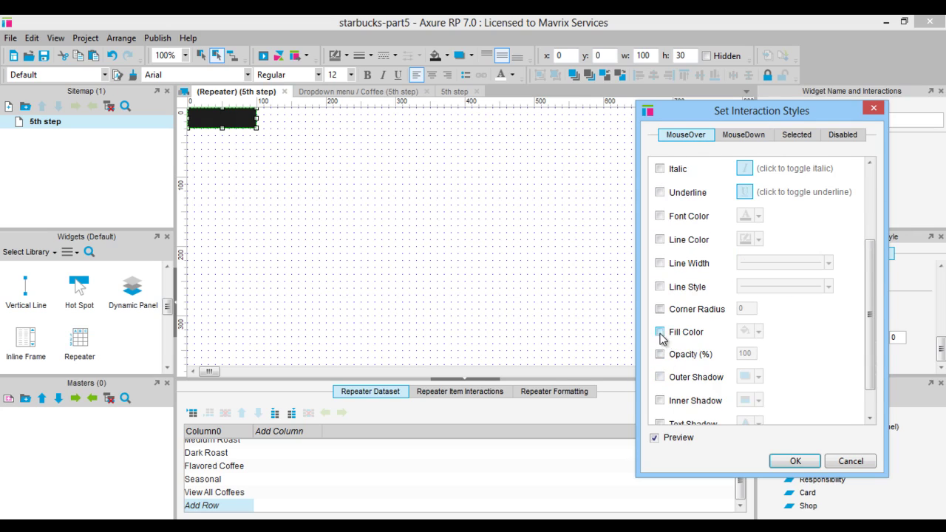
left_click(660, 332)
left_click(759, 332)
double_click(812, 367)
type("2a")
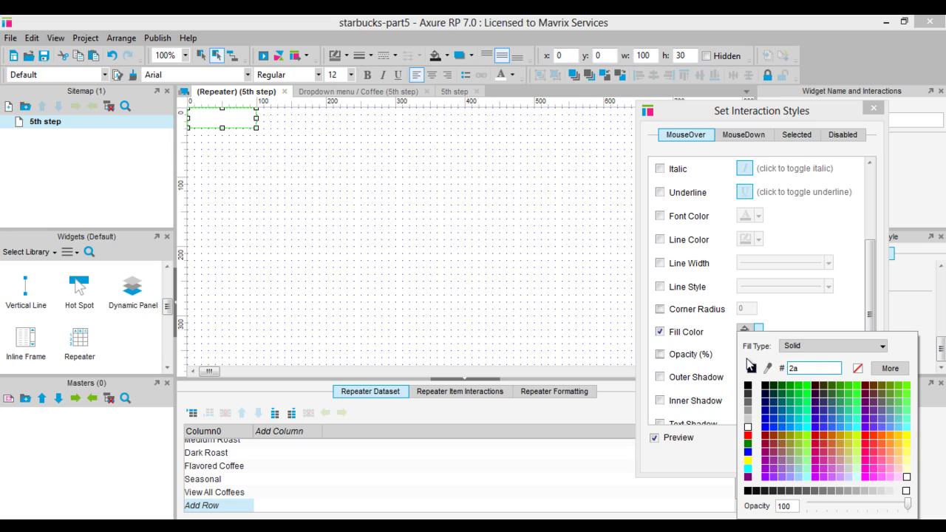
type("8a15")
left_click(702, 332)
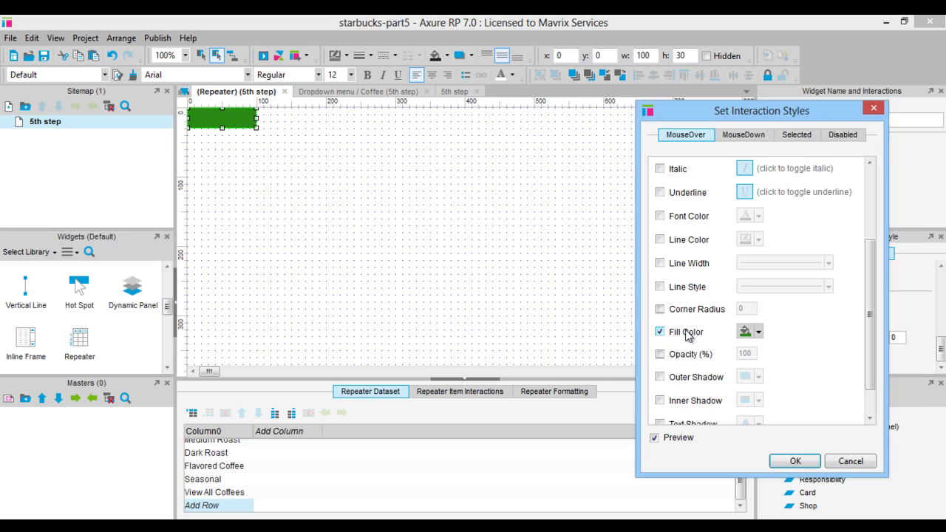
left_click(795, 461)
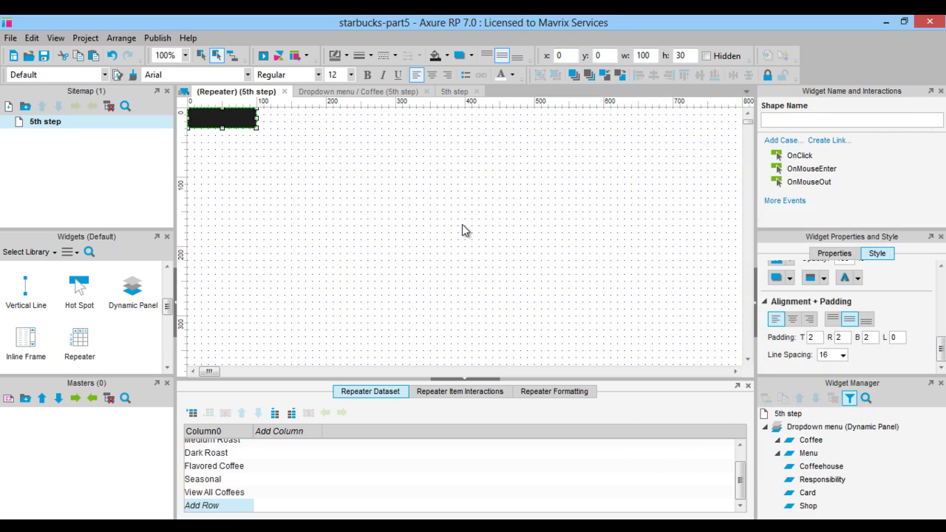
Step: Return to the Coffee state and move the repeater down to a y position of 40
left_click(358, 91)
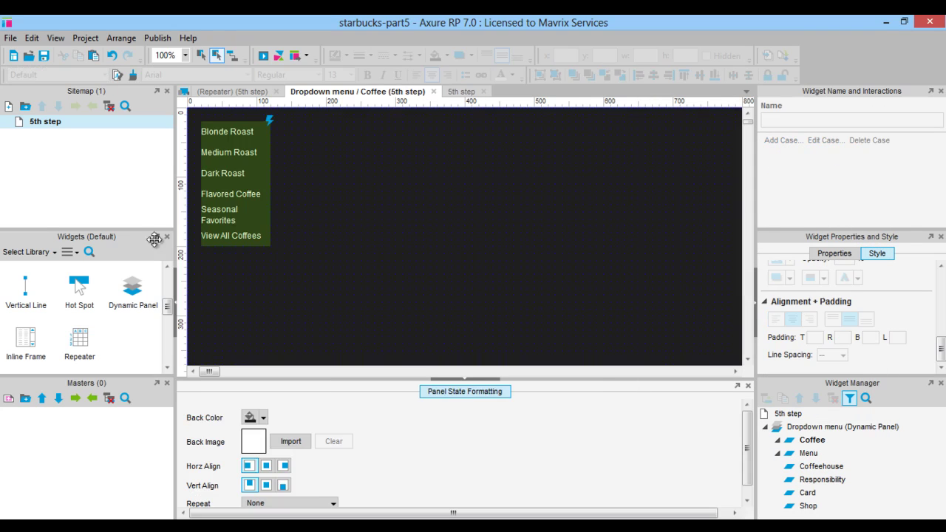
left_click(224, 167)
left_click_drag(224, 167, 224, 192)
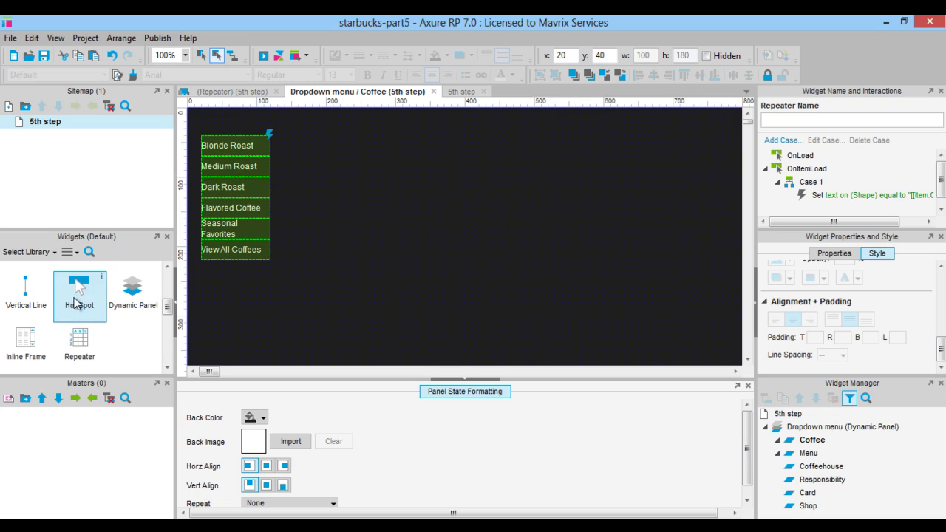
Step: Add a label directly above the Coffee repeater, at x 20 and y 14, with the text "Browse by Profile"
scroll(65, 320, "up", 1)
scroll(73, 311, "up", 2)
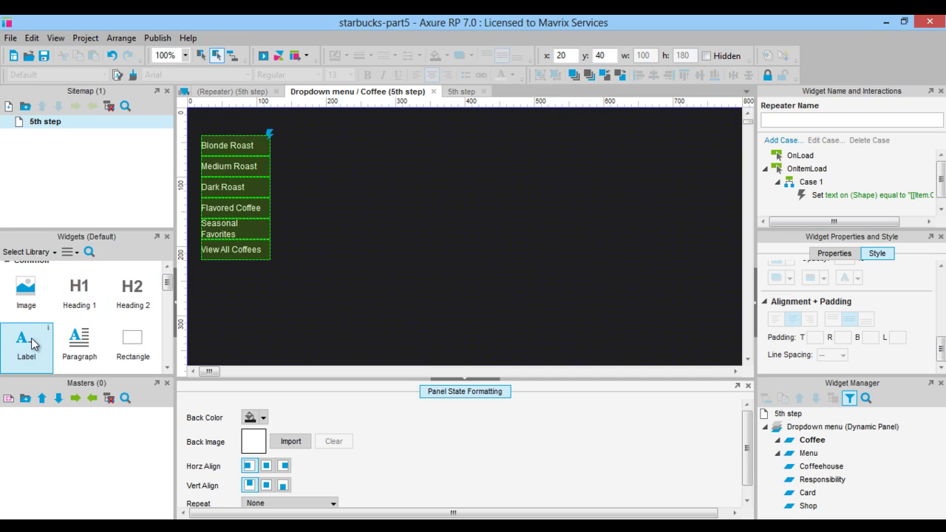
left_click_drag(26, 338, 212, 124)
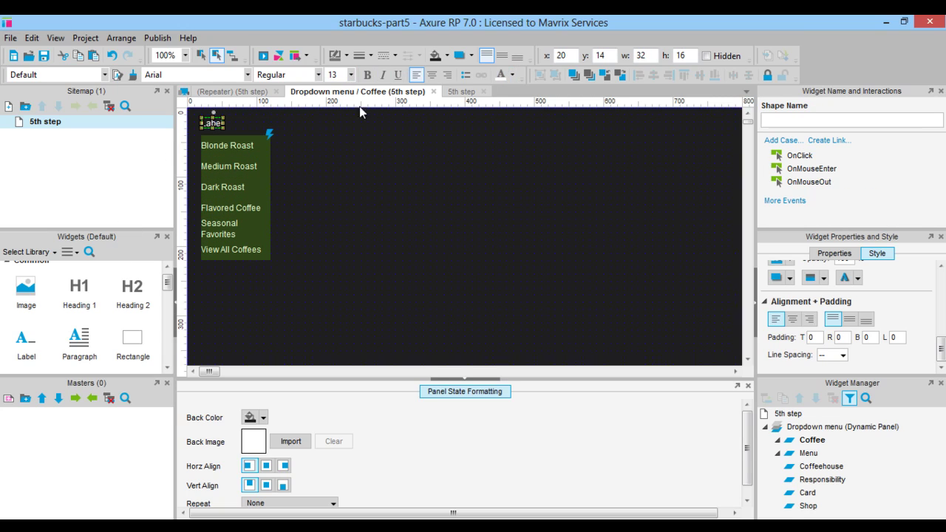
key("Return")
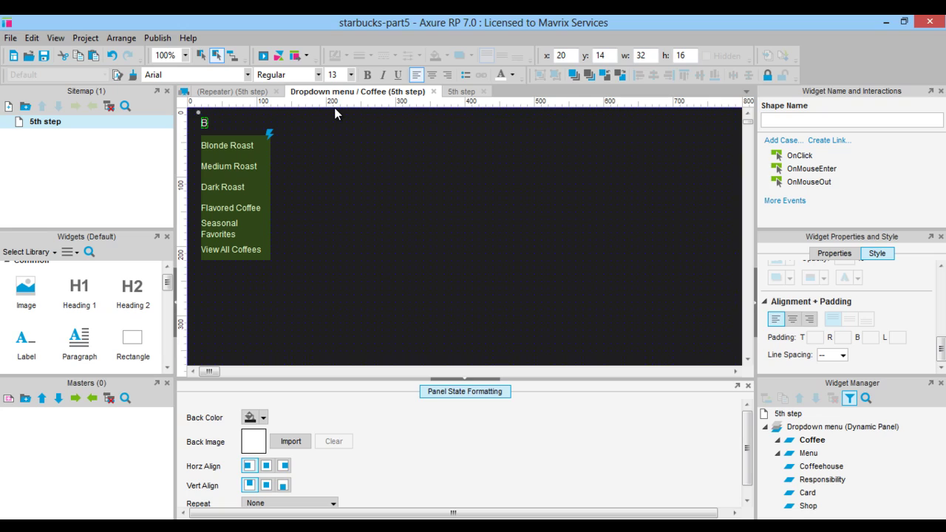
type("Browse by Profile")
key("Escape")
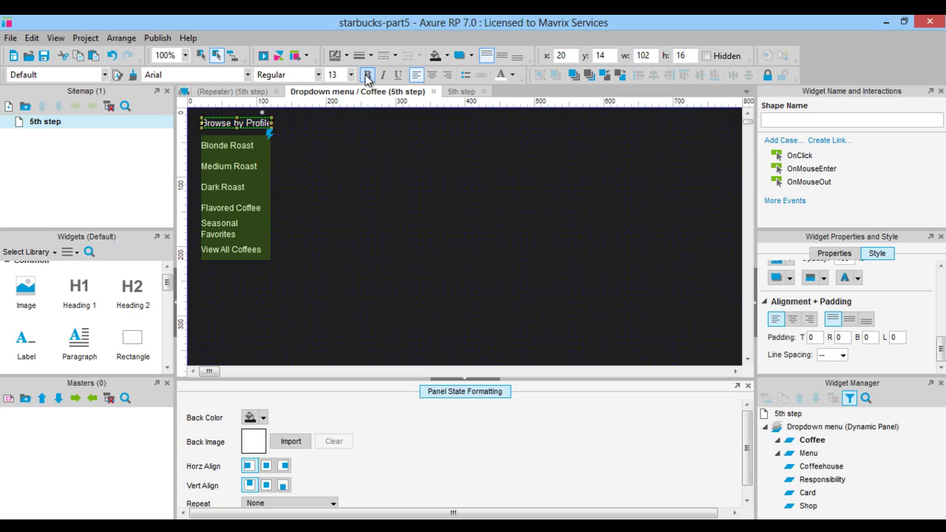
Step: Make the "Browse by Profile" label bold with a font size of 14
left_click(367, 75)
left_click(351, 75)
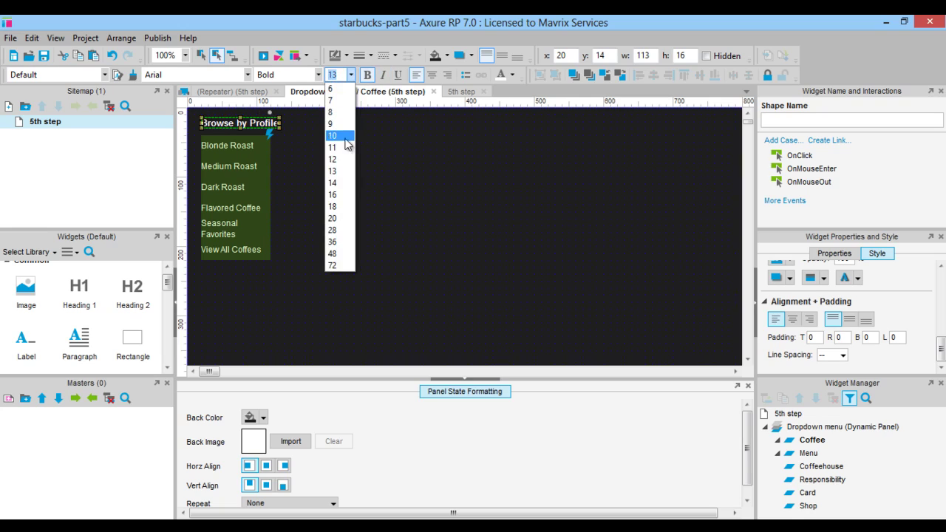
left_click(338, 184)
left_click(353, 256)
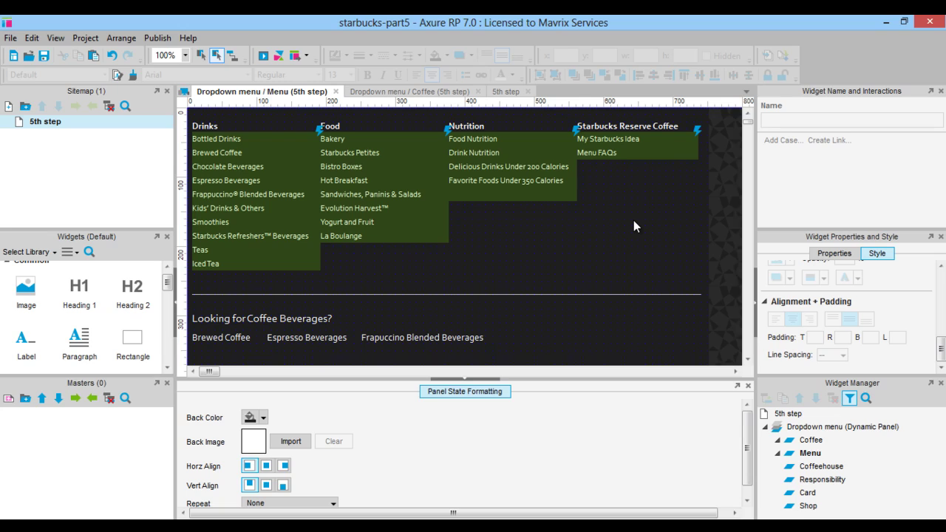
Step: Copy the Starbucks Reserve Coffee repeater from the Menu state into the Coffeehouse state, placing it at x 10 and y 35
left_click(718, 239)
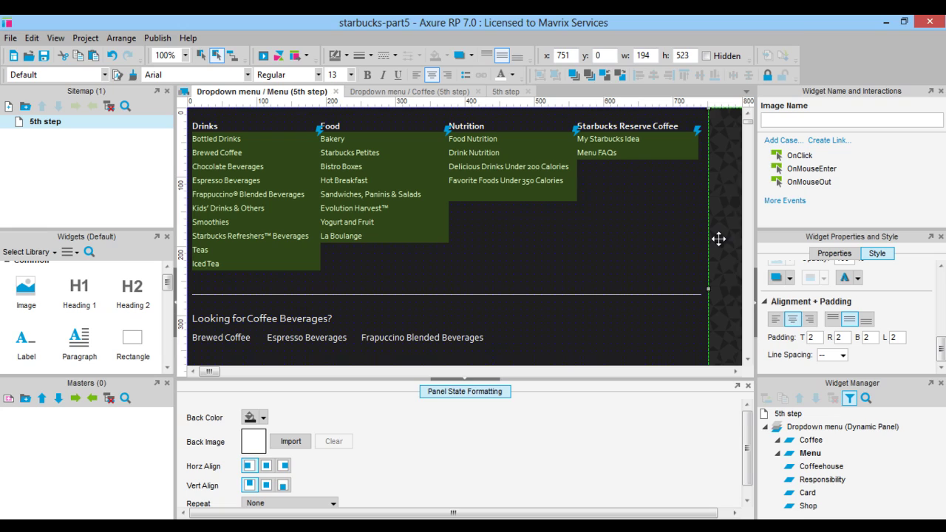
left_click(287, 143)
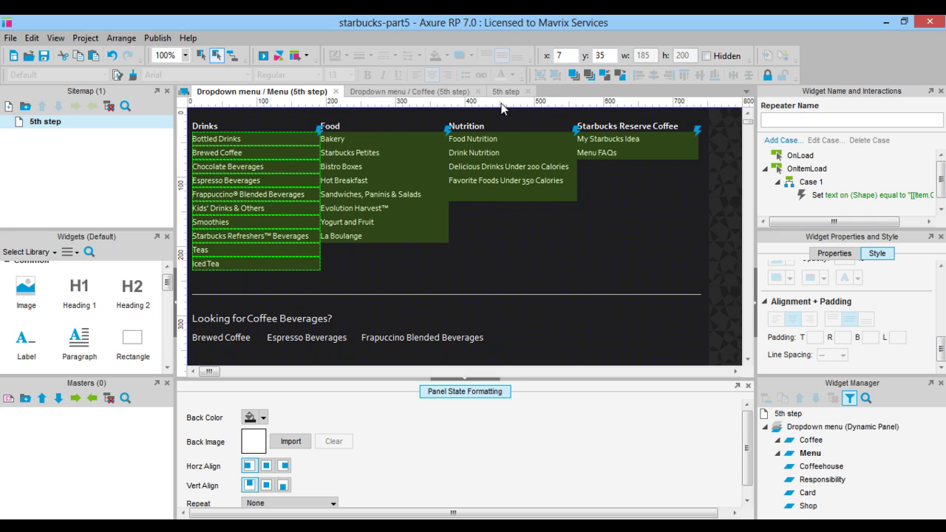
left_click(596, 147)
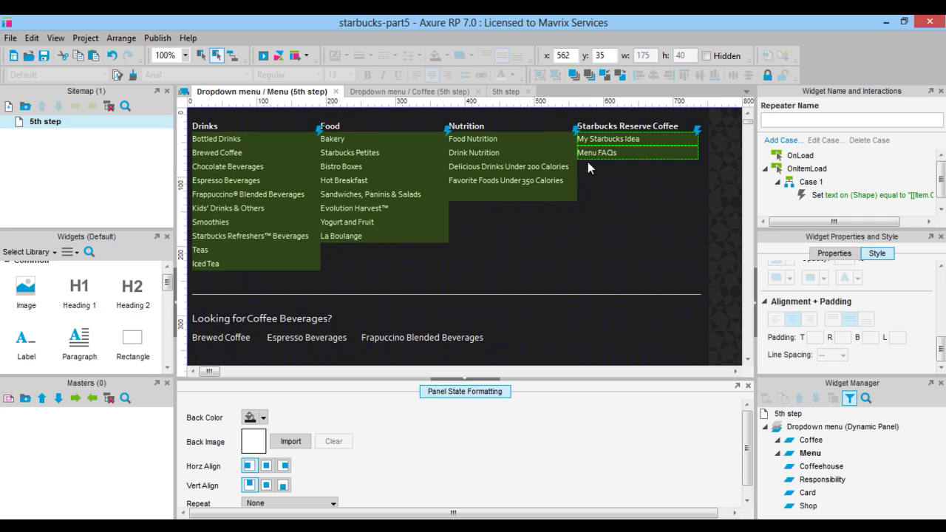
double_click(801, 468)
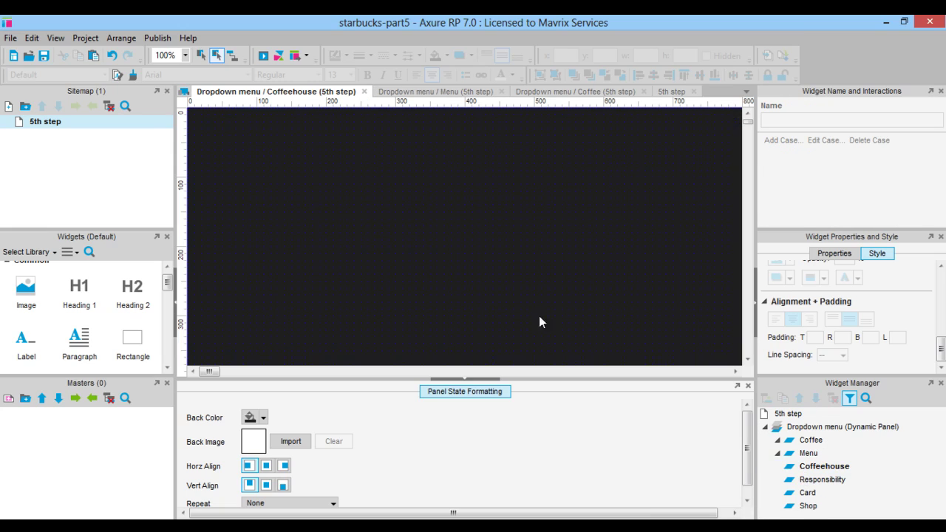
key("ctrl+v")
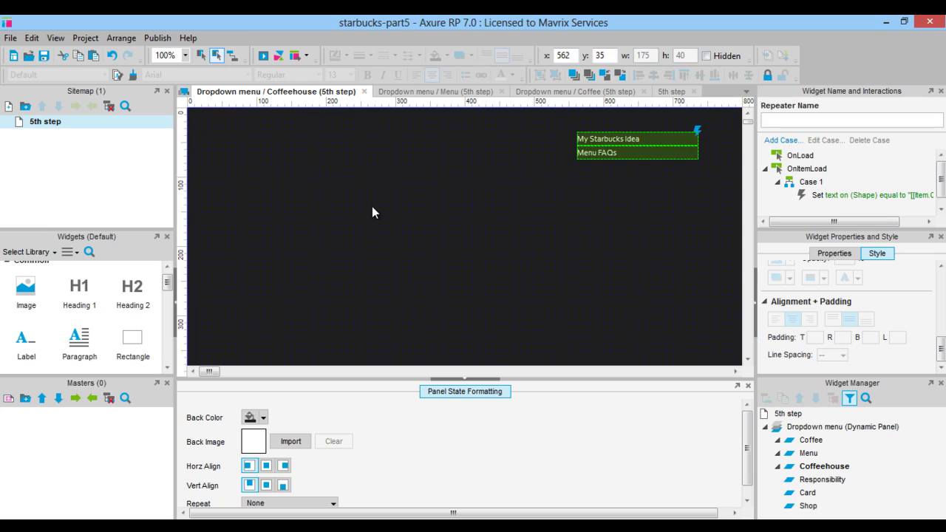
left_click_drag(616, 140, 242, 132)
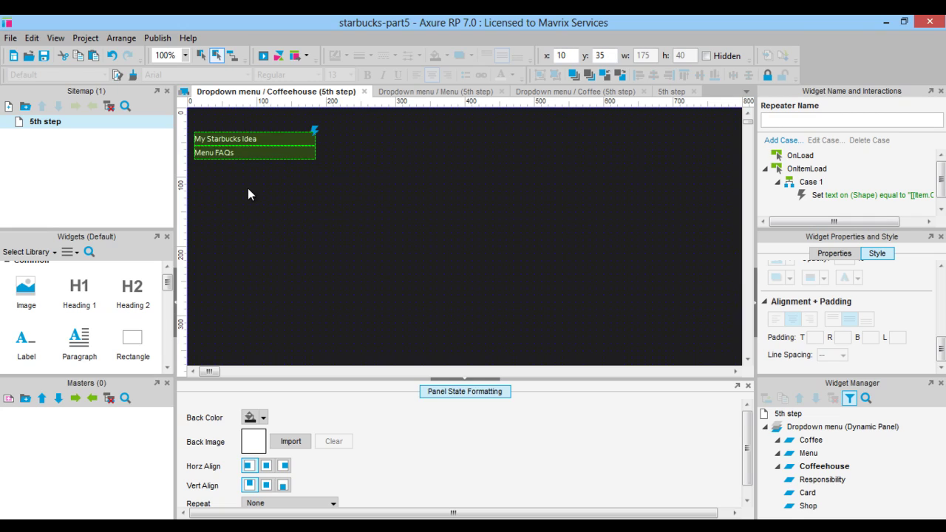
Step: Open the Coffeehouse repeater's item and duplicate its rectangle to form a row of four adjoining rectangles
left_click(248, 187)
double_click(232, 137)
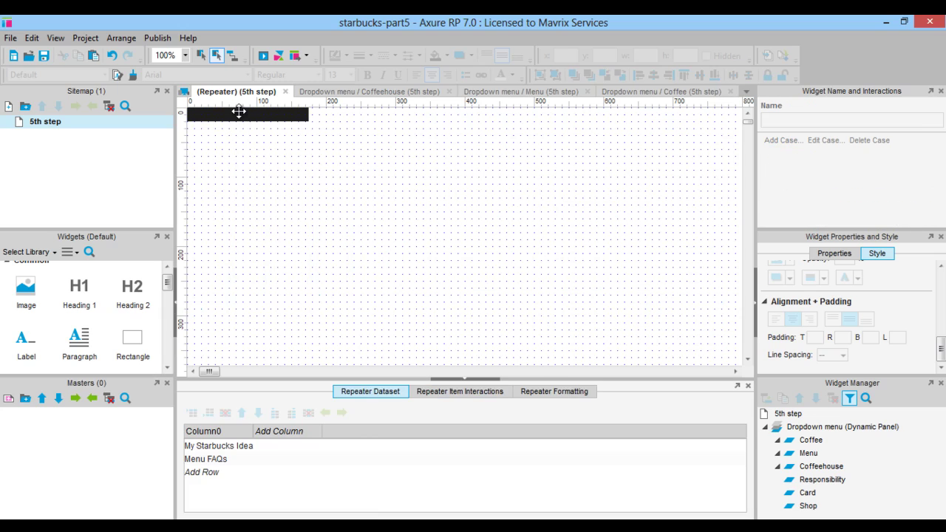
left_click(240, 113)
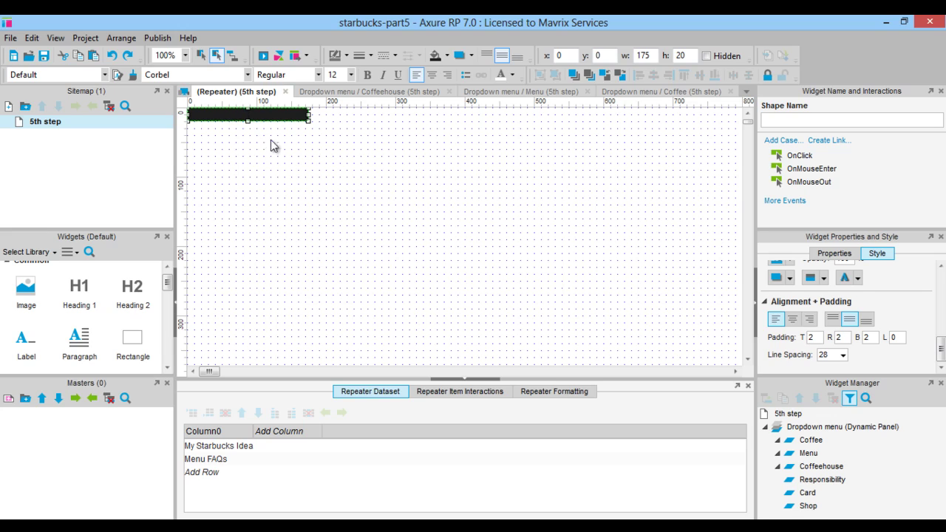
left_click_drag(240, 111, 614, 118)
left_click(573, 169)
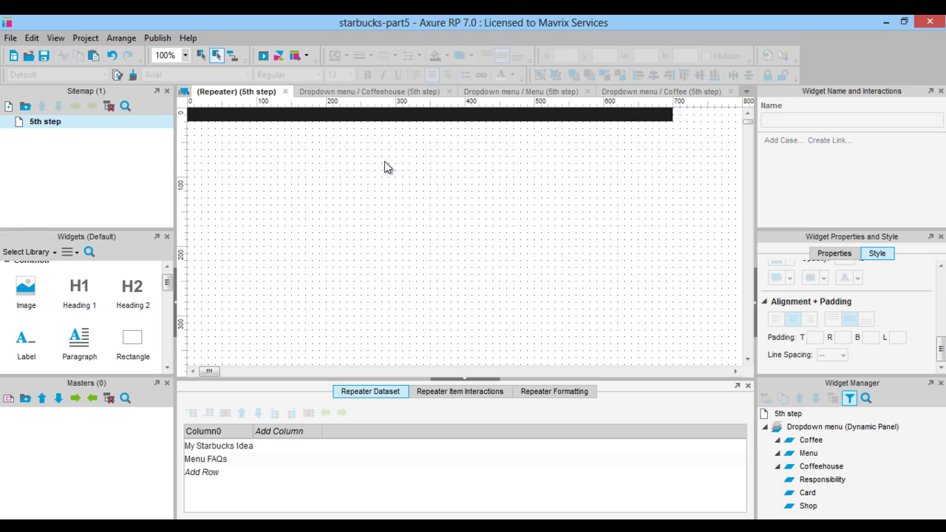
left_click(256, 109)
left_click(384, 112)
left_click(513, 112)
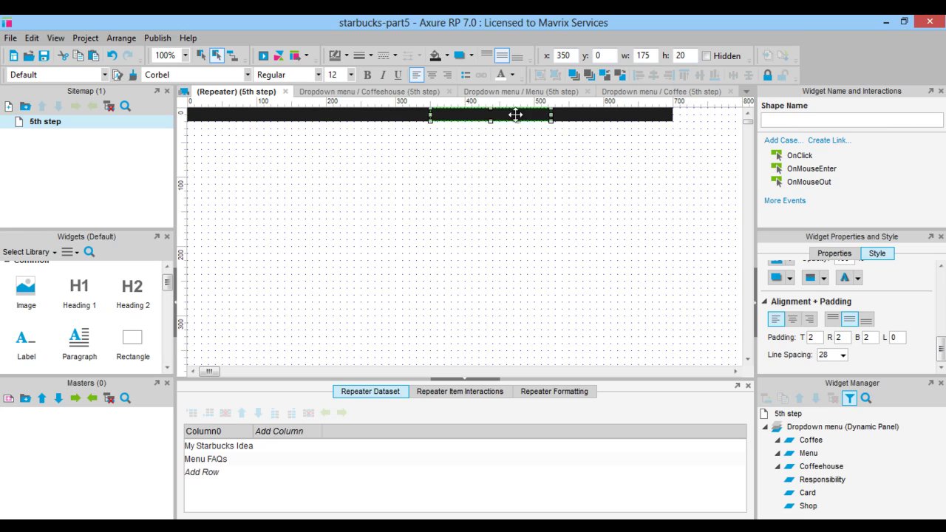
left_click(611, 115)
left_click(565, 169)
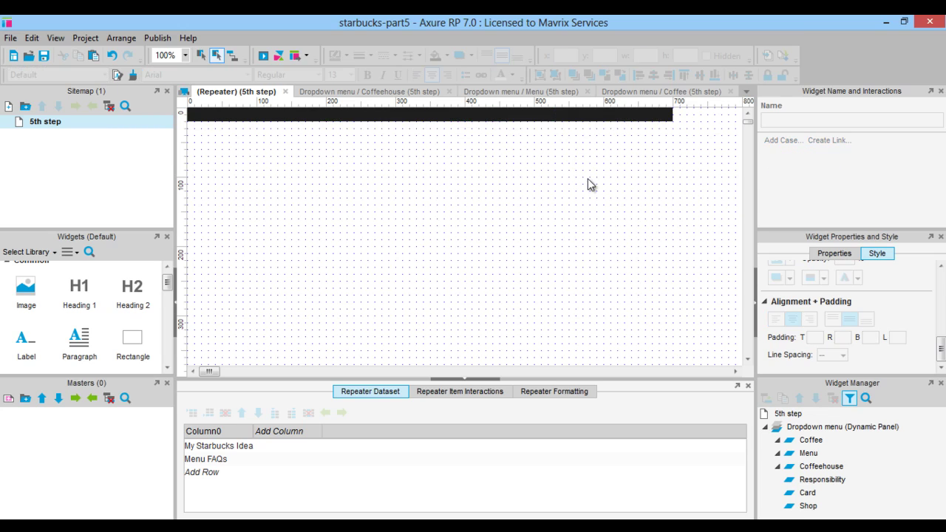
Step: Add three columns named Column1, Column2 and Column3 to the repeater dataset
left_click(275, 434)
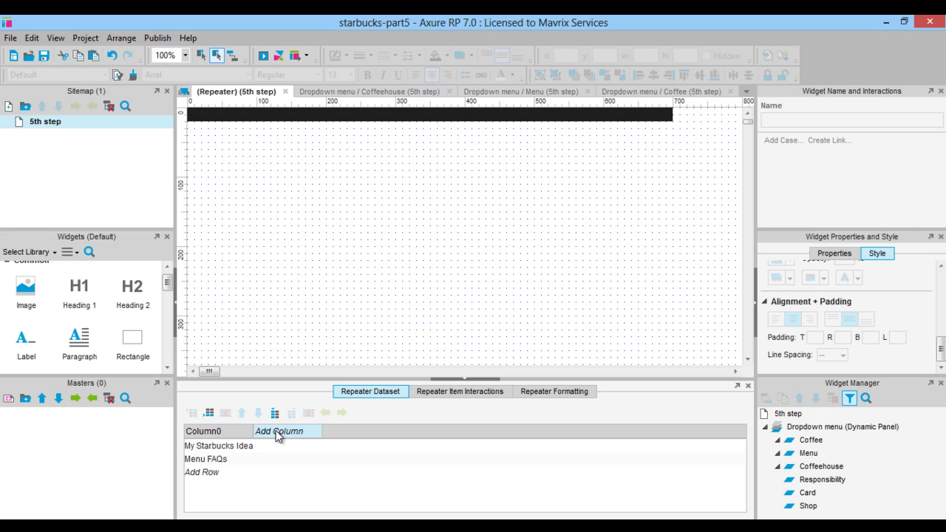
left_click(276, 433)
type("Column")
key("Return")
key("Return")
key("Return")
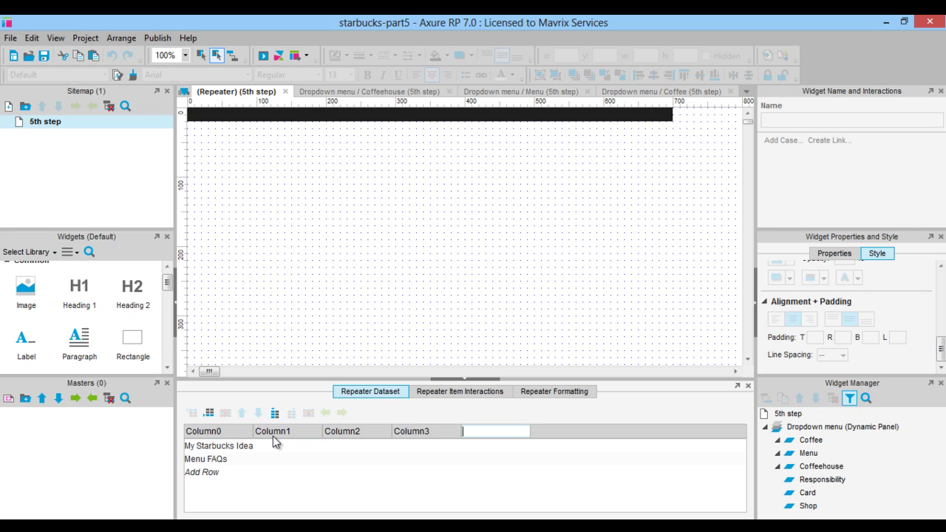
Step: Copy "Starbucks Digital Network" from the Starbucks website's Coffeehouse menu and delete both existing rows from the repeater dataset
left_click(245, 448)
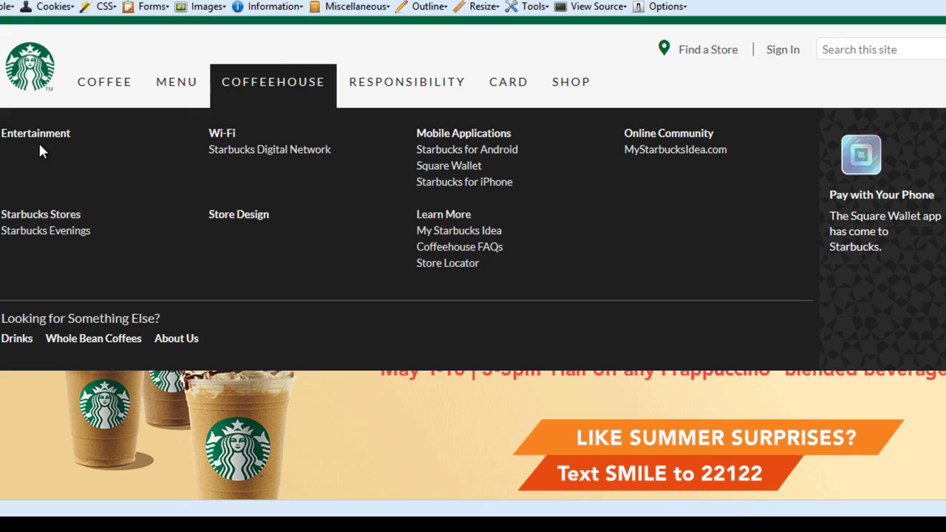
left_click_drag(208, 151, 338, 155)
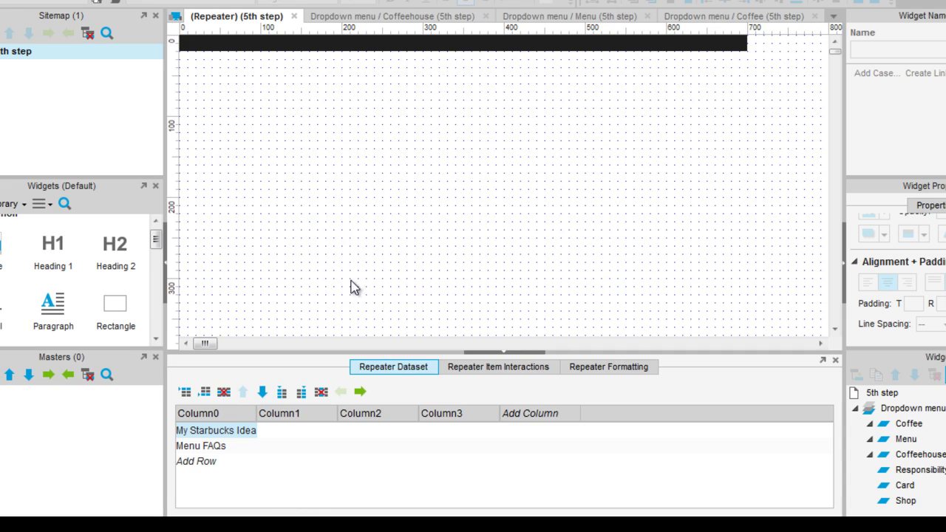
right_click(224, 431)
left_click(278, 289)
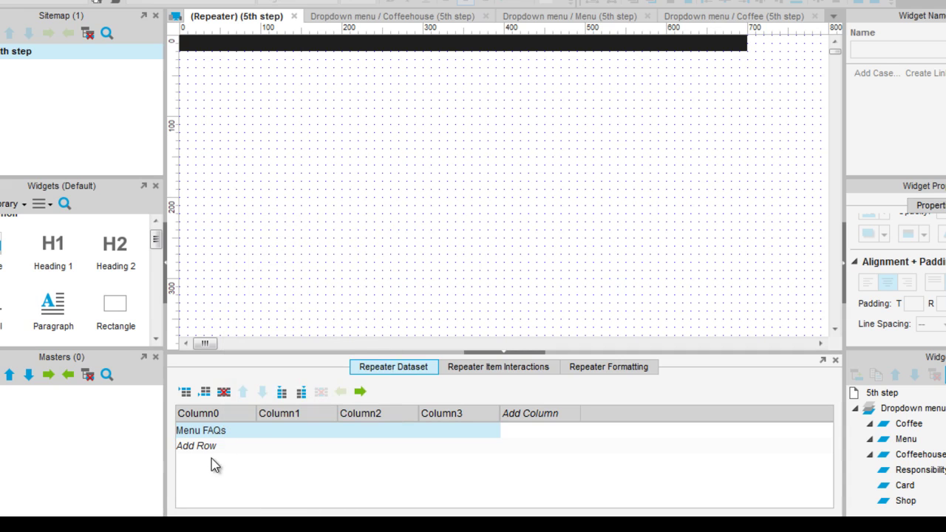
right_click(212, 435)
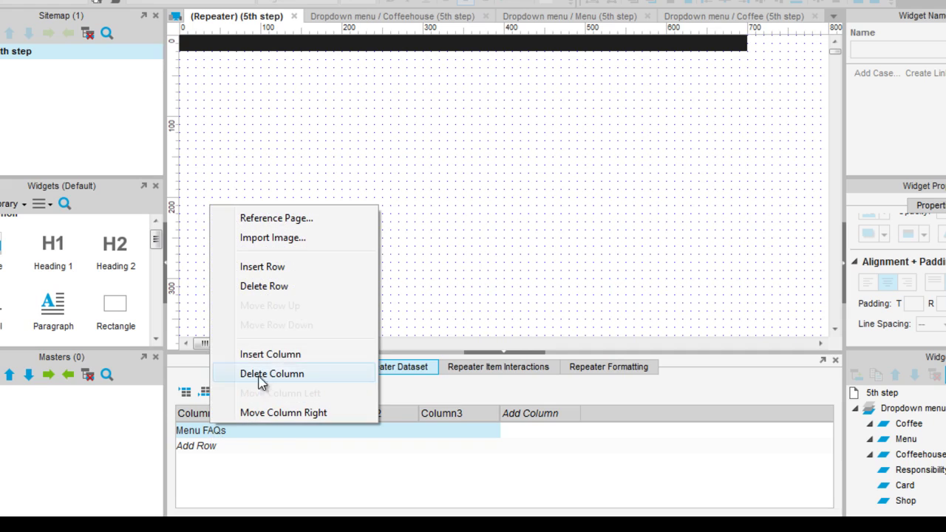
left_click(296, 287)
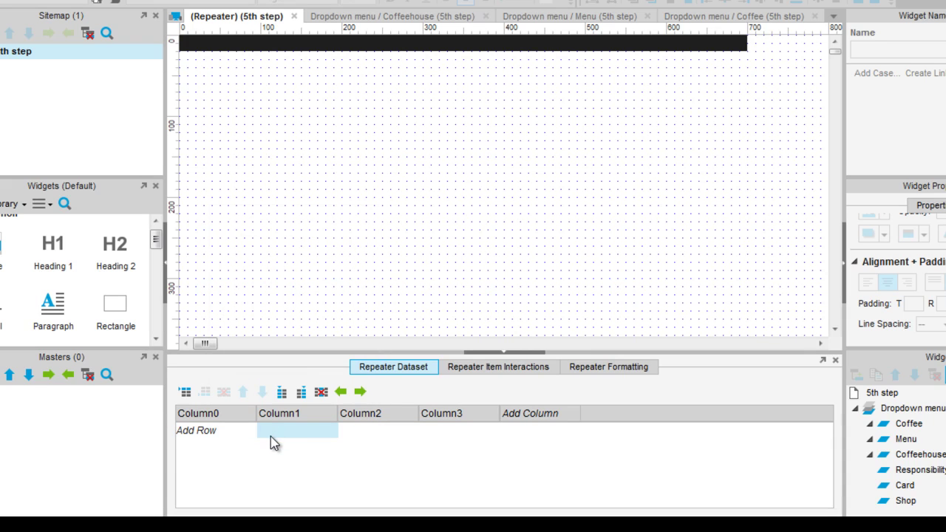
Step: Fill the dataset with the Starbucks Digital Network link in Column1, the three Mobile Applications links in Column2 and the MyStarbucksIdea link in Column3
type("Starbucks Digital")
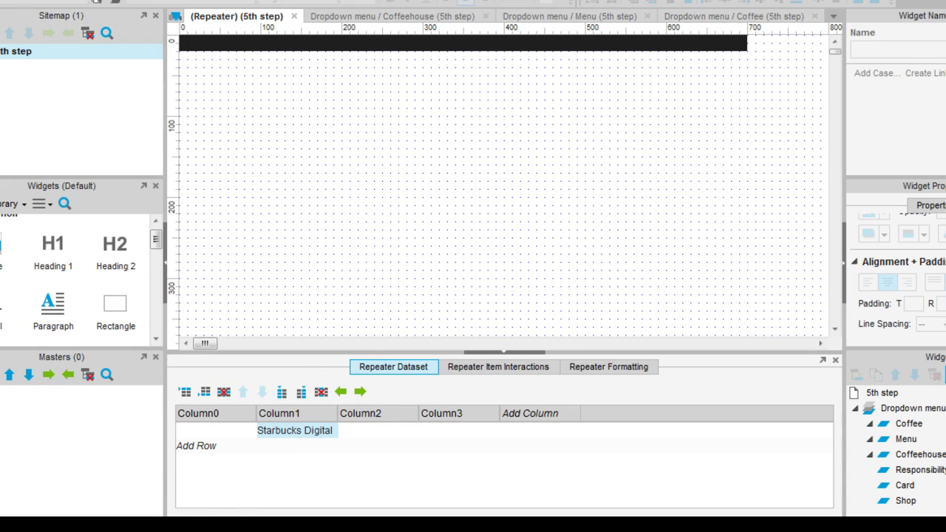
key("alt+Tab")
mouse_move(246, 85)
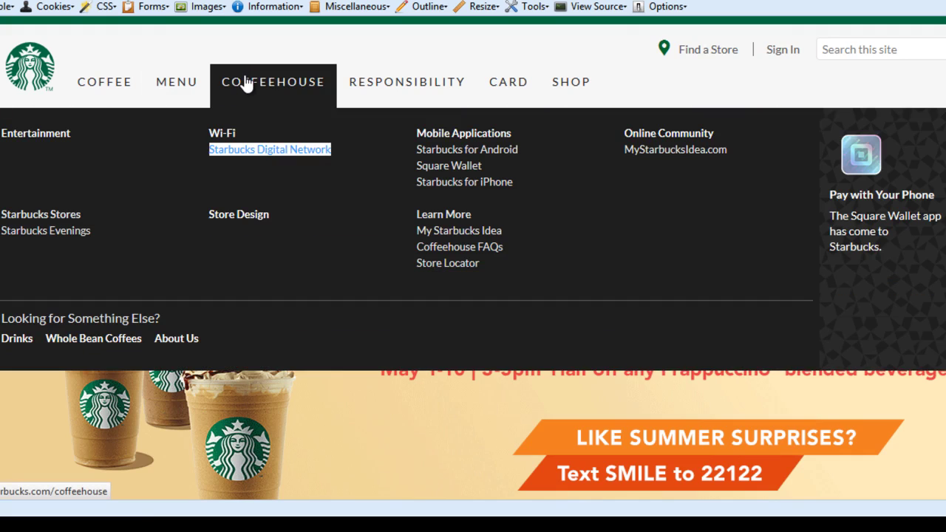
left_click_drag(416, 147, 517, 176)
key("ctrl+c")
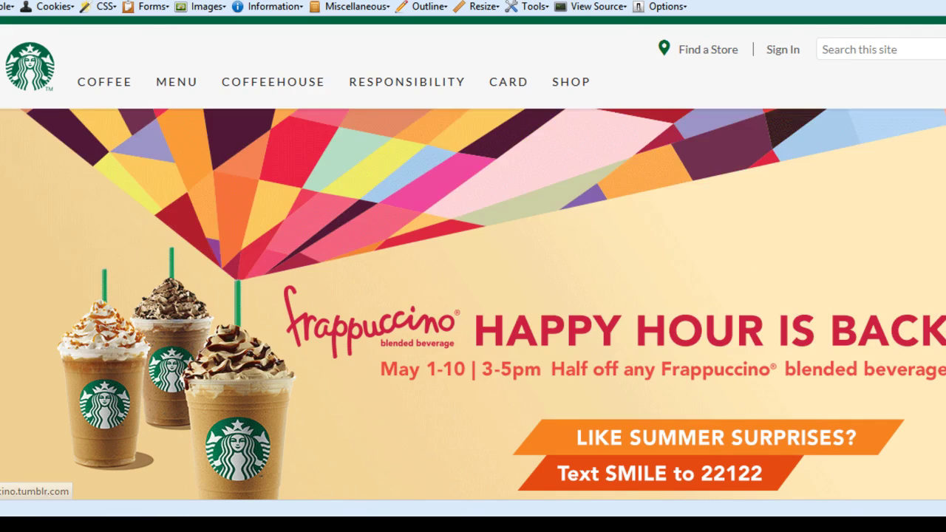
key("alt+Tab")
left_click(386, 432)
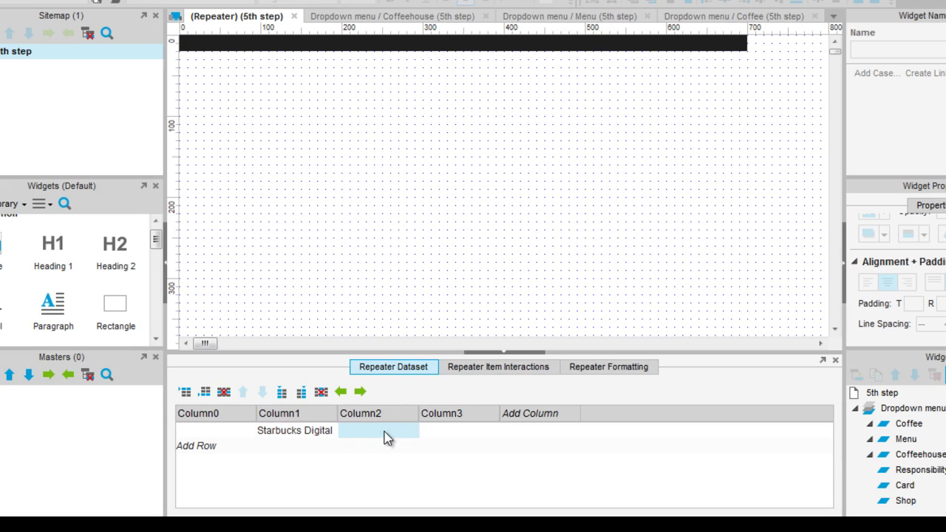
key("ctrl+v")
left_click(467, 432)
type("MyStarbucksIdea.")
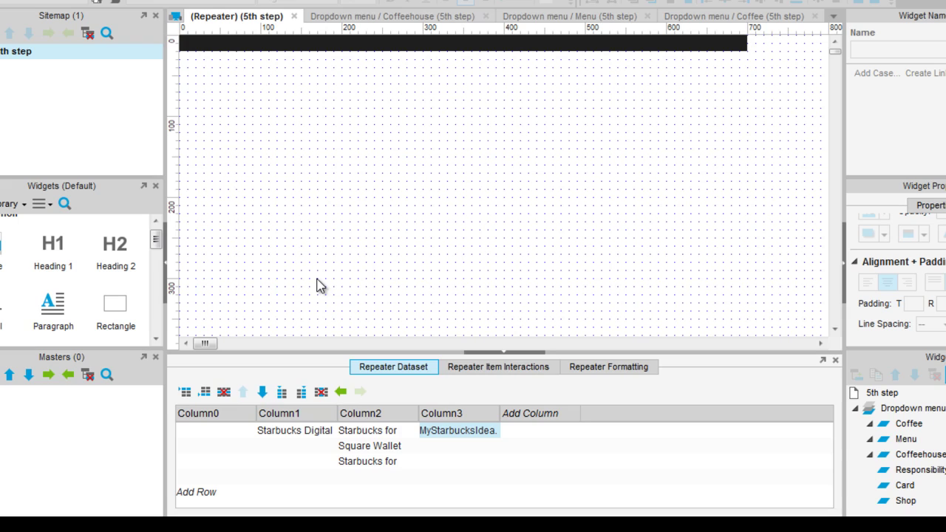
Step: Edit the repeater's OnItemLoad set-text action so the second shape's text is [[Item.Column1]]
left_click(480, 367)
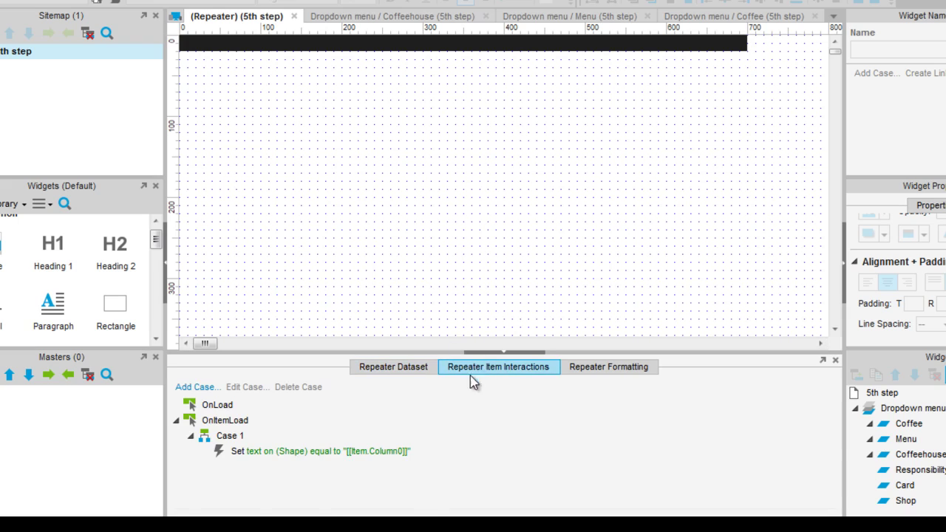
double_click(235, 453)
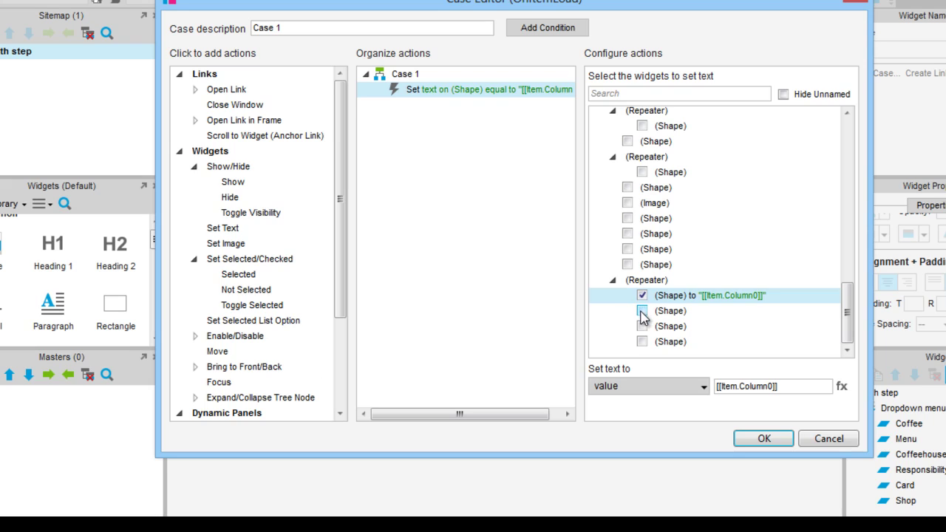
left_click(642, 312)
left_click(769, 389)
key("BackSpace")
type("1")
Step: Set the third shape's text to [[Item.Column2]] and the fourth shape's text to [[Item.Column3]], and apply the case changes
left_click(642, 326)
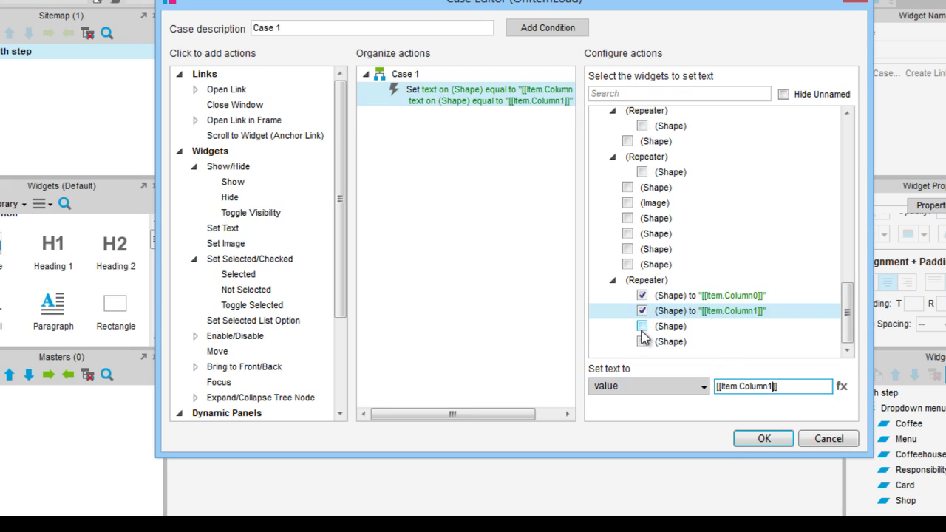
left_click(774, 386)
key("BackSpace")
type("2")
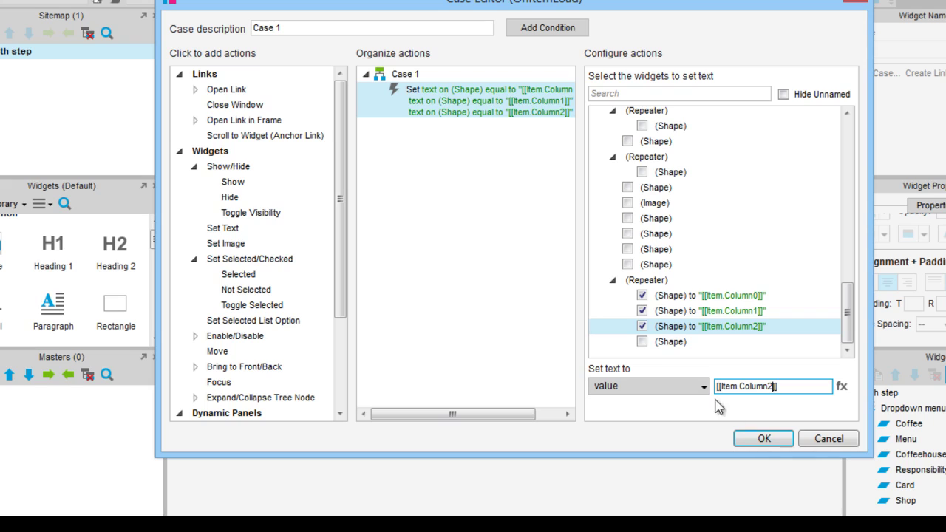
left_click(642, 341)
left_click(773, 387)
key("BackSpace")
type("3")
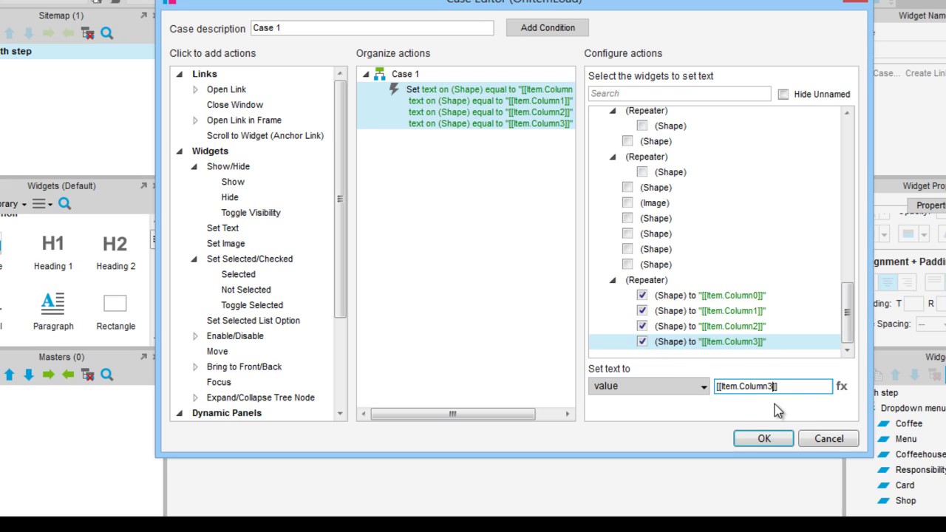
left_click(765, 446)
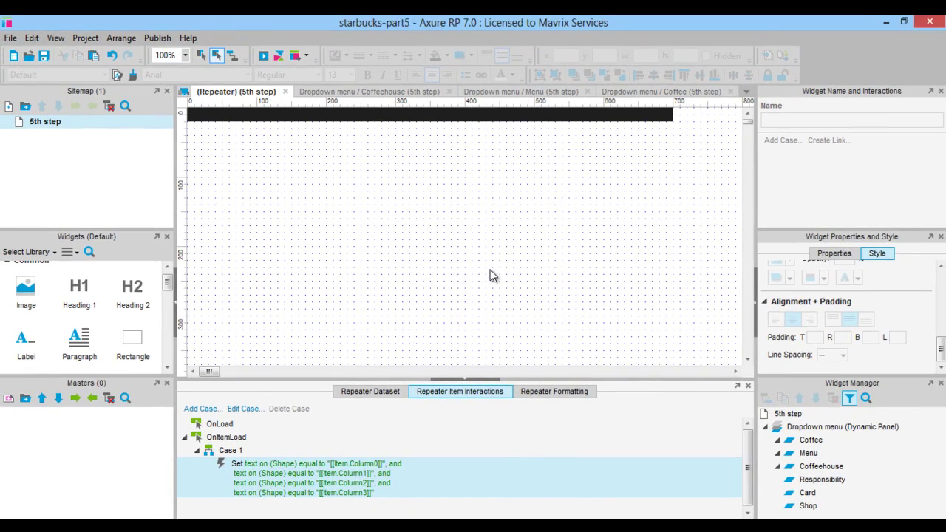
Step: Preview the prototype in the browser with the sitemap closed and check the dropdown menus in the site navigation
left_click(160, 40)
left_click(167, 62)
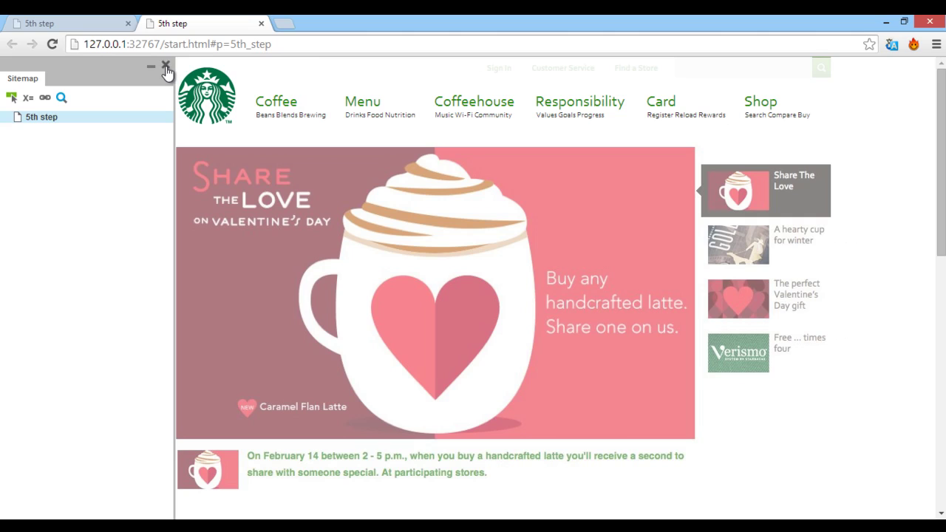
left_click(165, 67)
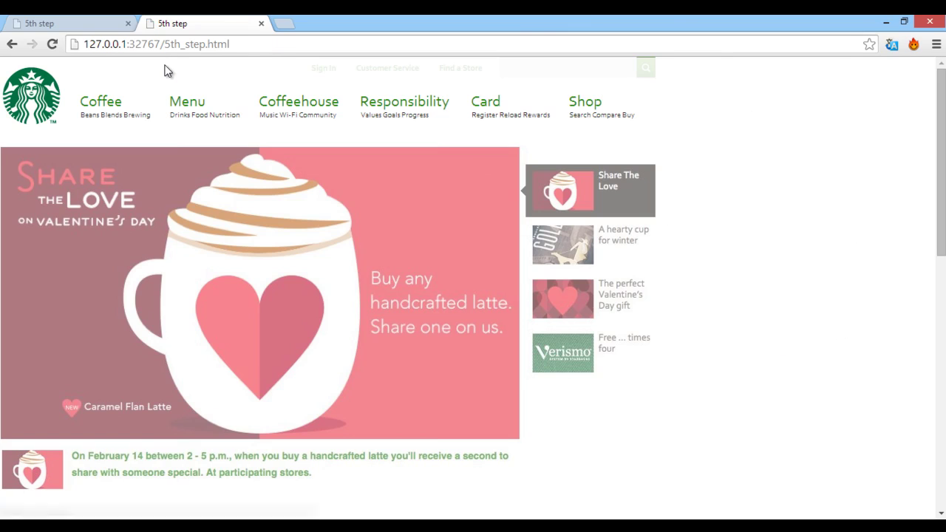
mouse_move(132, 103)
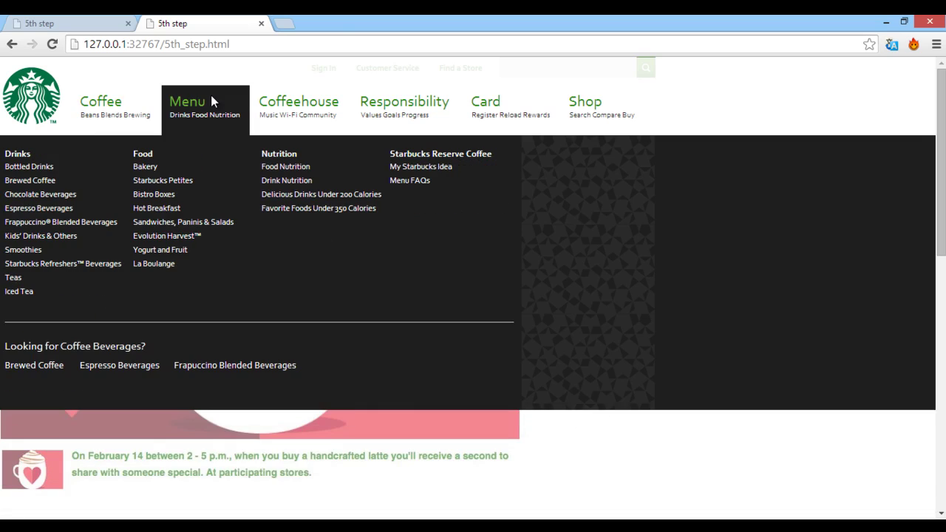
mouse_move(316, 88)
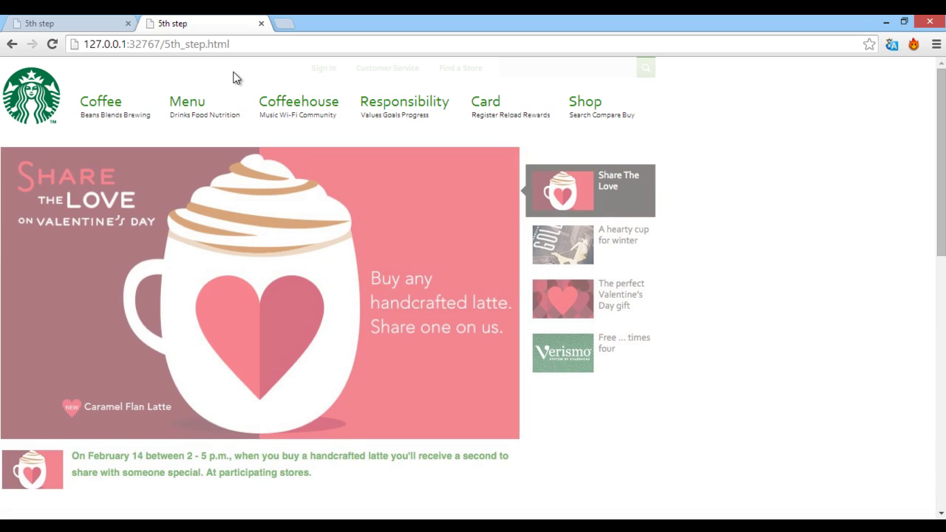